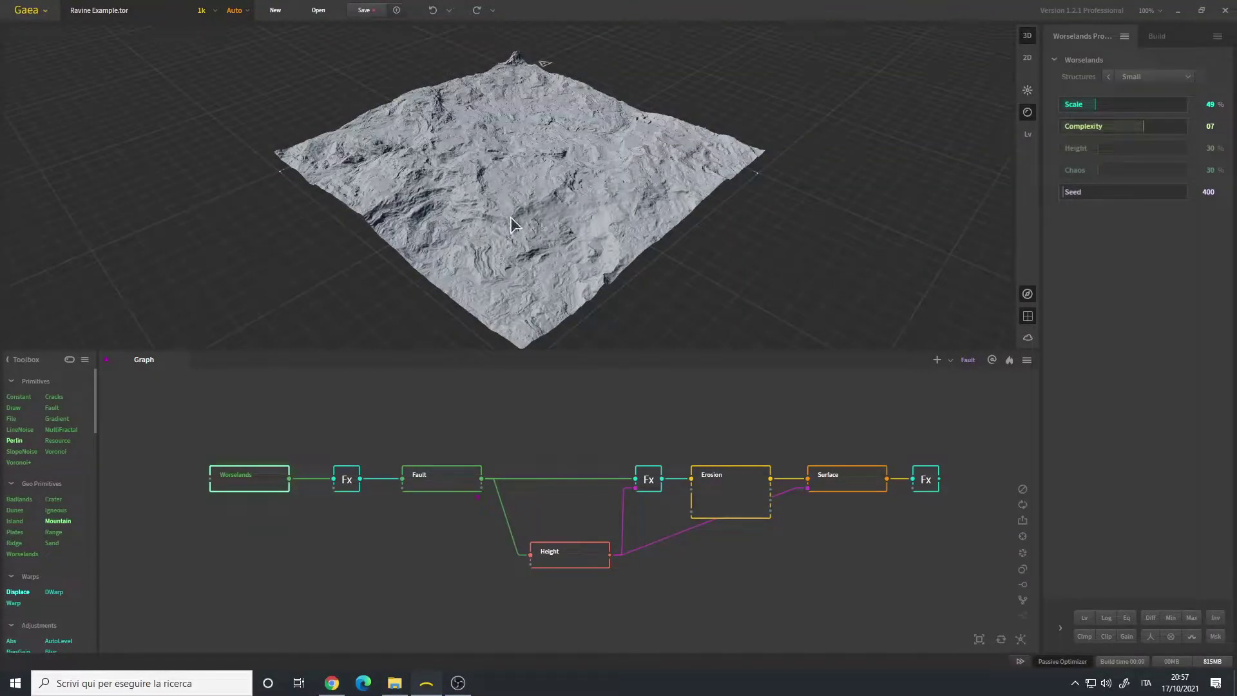
# - Preview the final Fx node at the end of the graph and inspect the finished ravine terrain from several angles
pyautogui.moveTo(522, 214); pyautogui.dragTo(538, 242)
pyautogui.moveTo(558, 493); pyautogui.dragTo(541, 504)
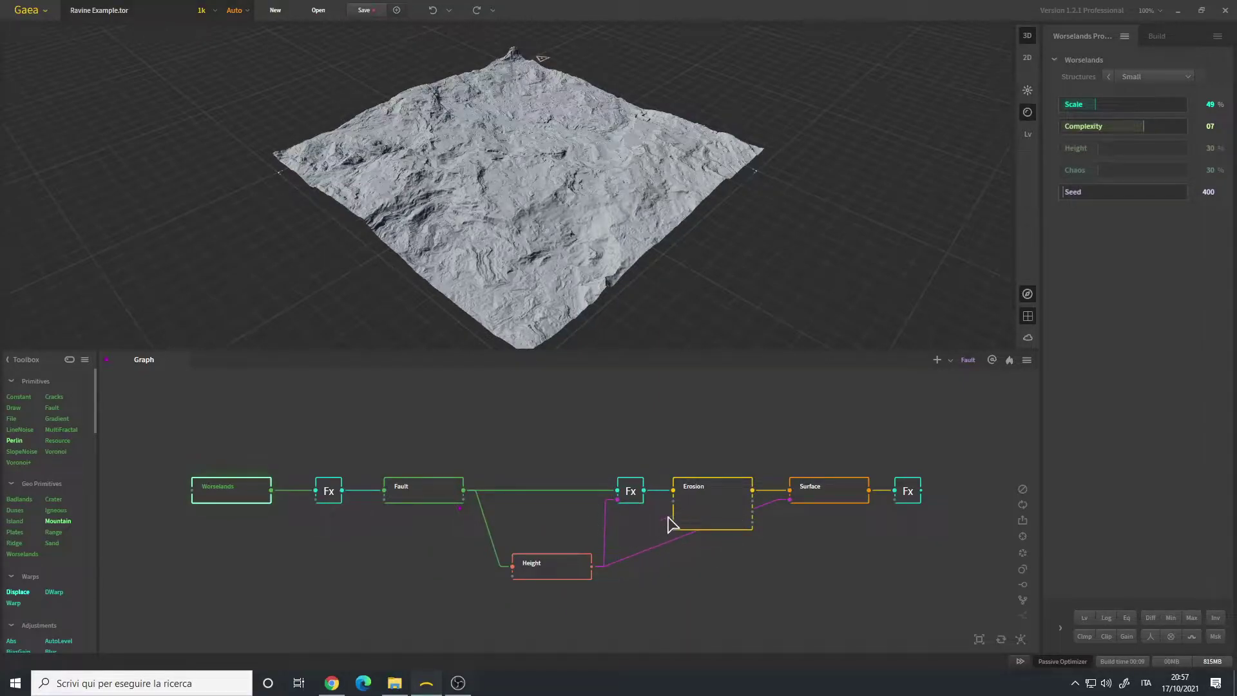
pyautogui.click(907, 493)
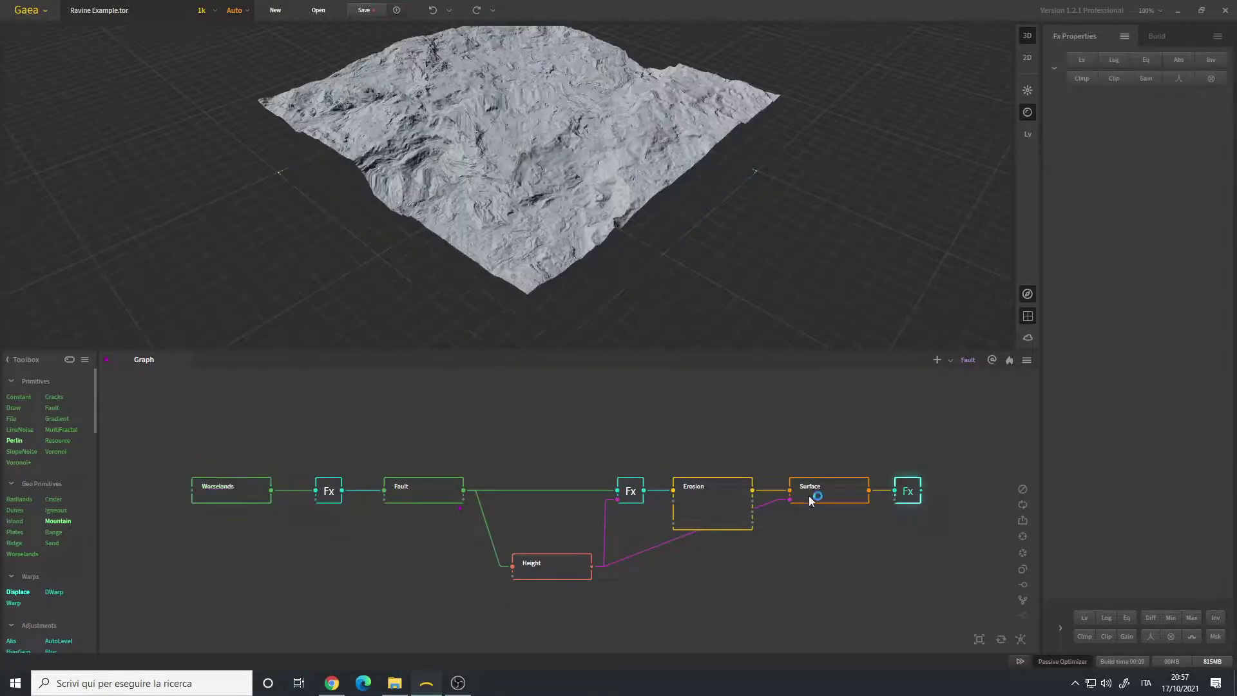
pyautogui.scroll(5, 585, 217)
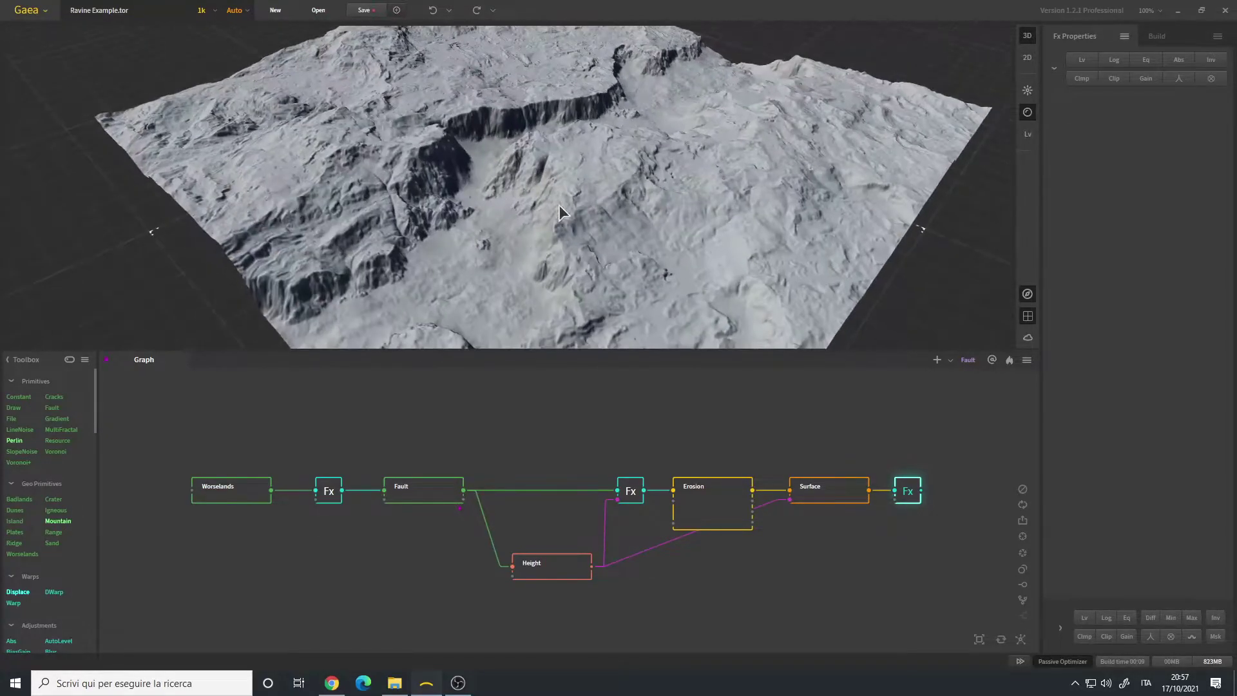
pyautogui.scroll(-5, 574, 193)
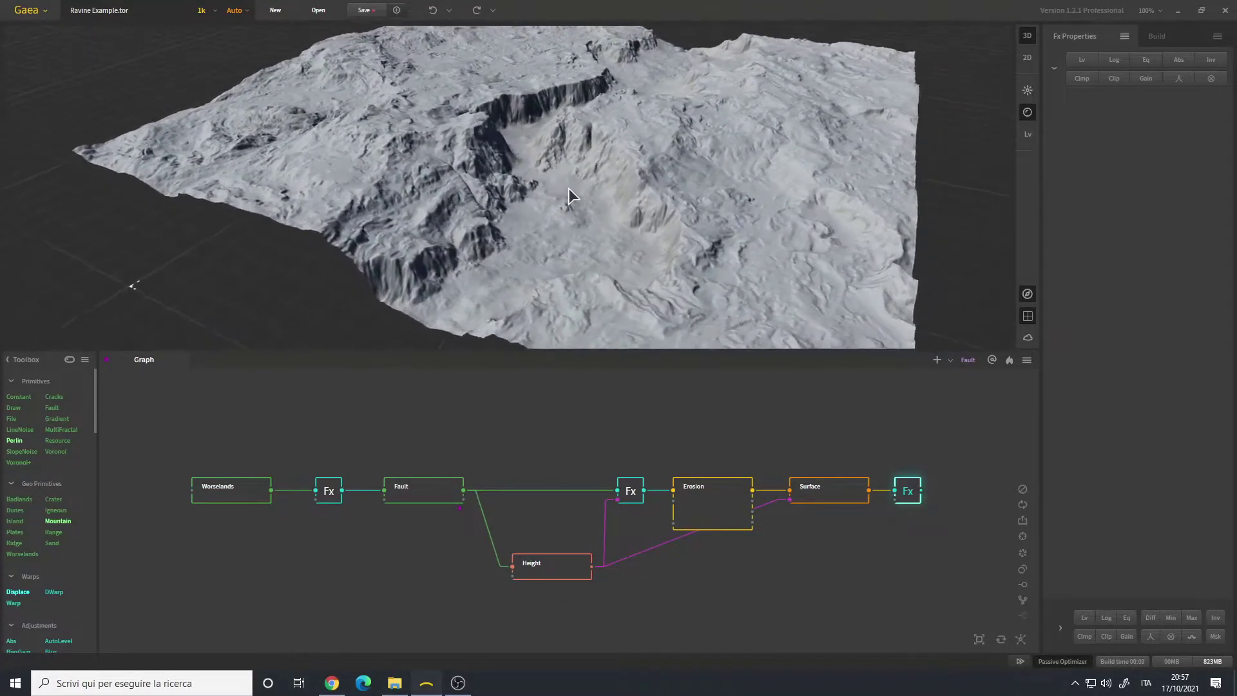
pyautogui.moveTo(563, 198); pyautogui.dragTo(541, 241)
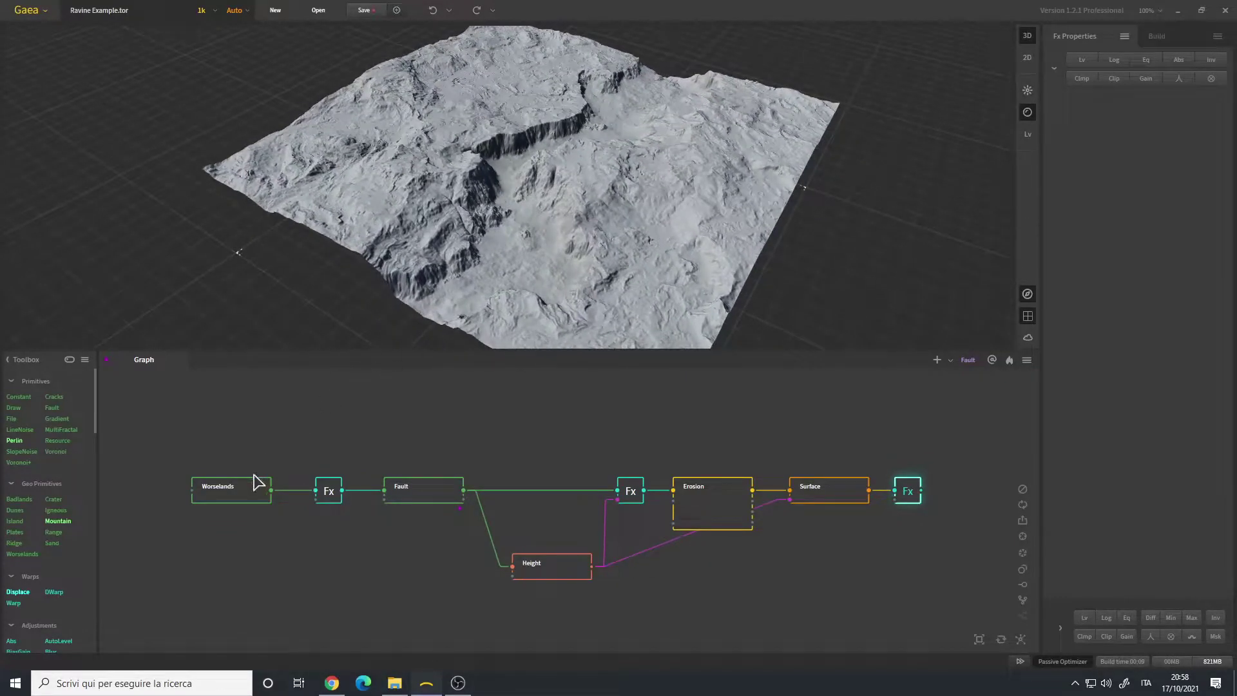
# - Preview the Worselands node and examine its Structures options, Scale and Complexity settings against the base terrain
pyautogui.click(229, 494)
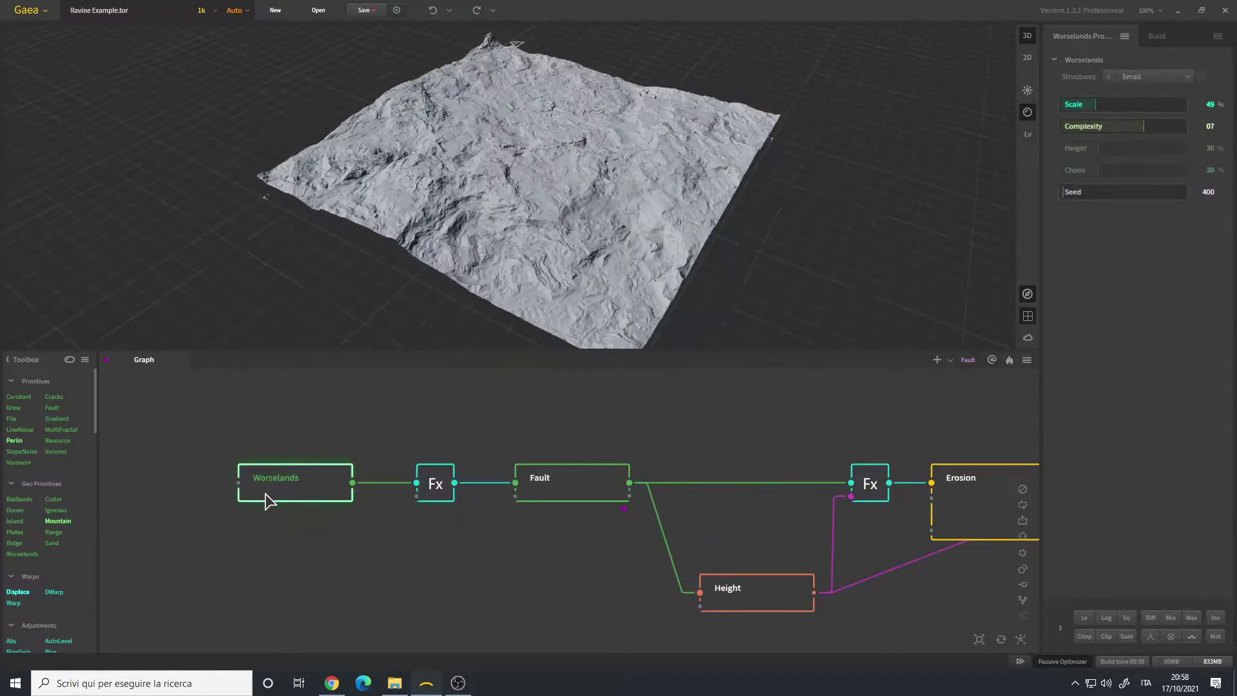
pyautogui.moveTo(553, 203); pyautogui.dragTo(504, 187)
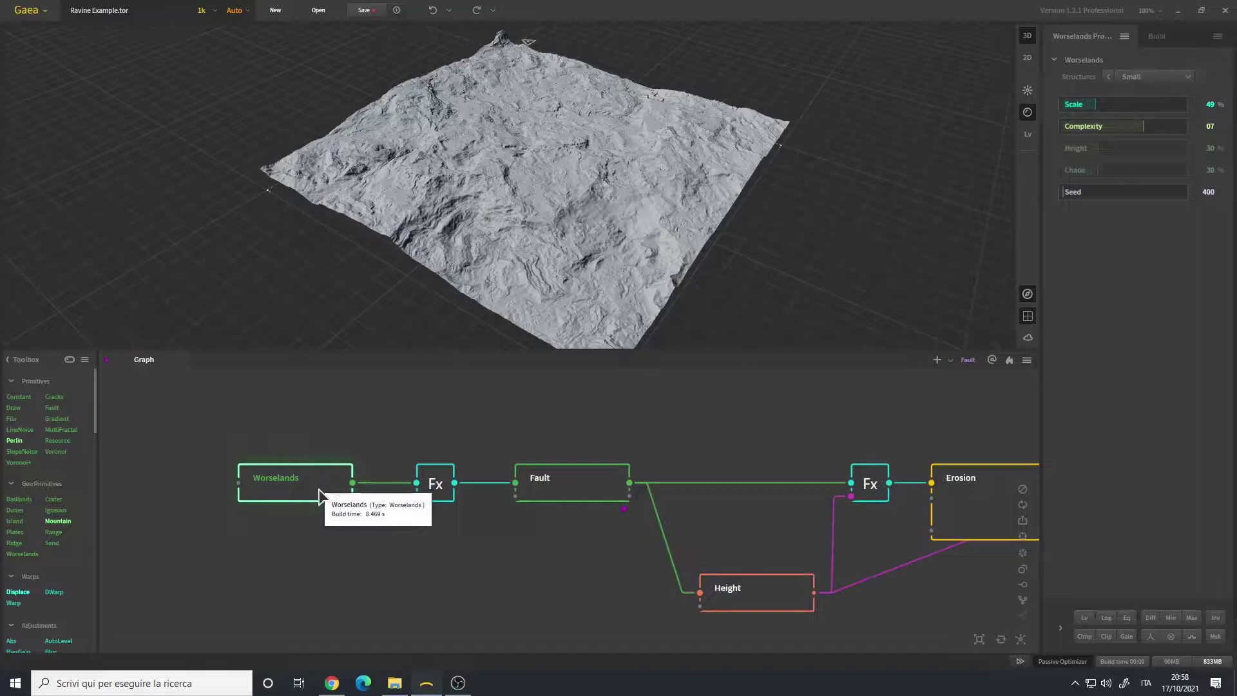
pyautogui.moveTo(547, 287); pyautogui.dragTo(567, 227)
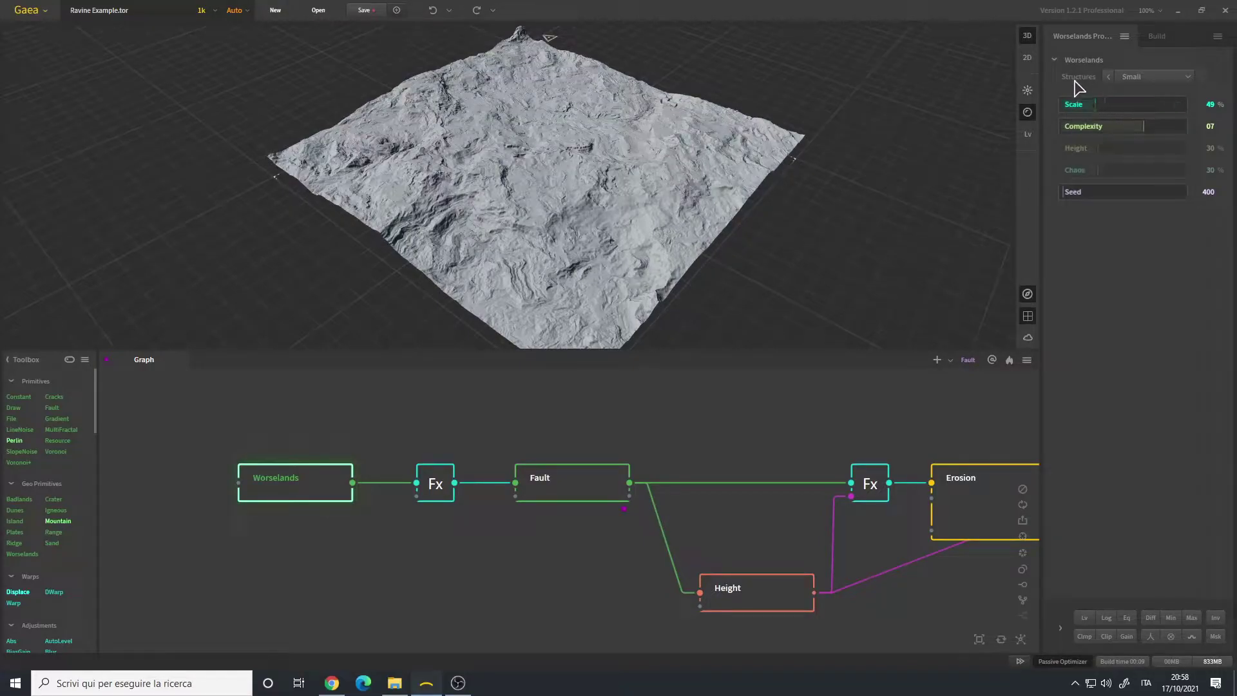
pyautogui.click(1153, 77)
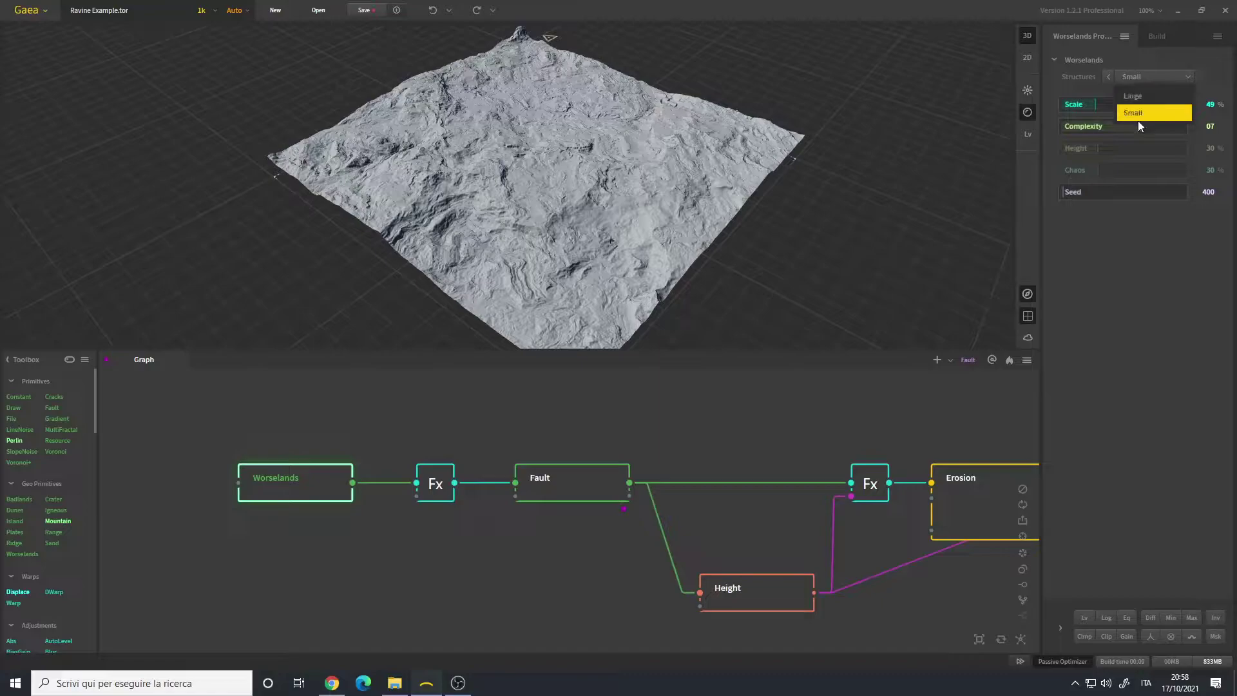
pyautogui.click(1127, 340)
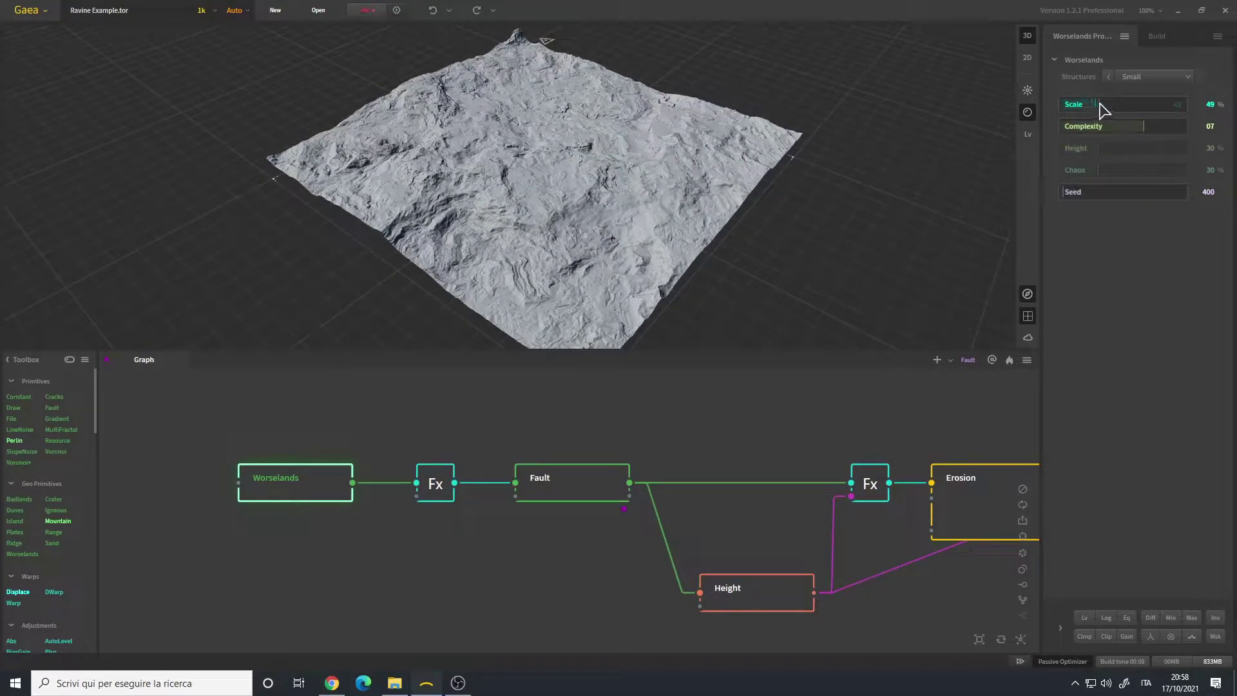
pyautogui.moveTo(611, 173); pyautogui.dragTo(556, 199)
pyautogui.scroll(4, 513, 194)
pyautogui.scroll(-4, 577, 187)
pyautogui.moveTo(751, 143); pyautogui.dragTo(609, 180)
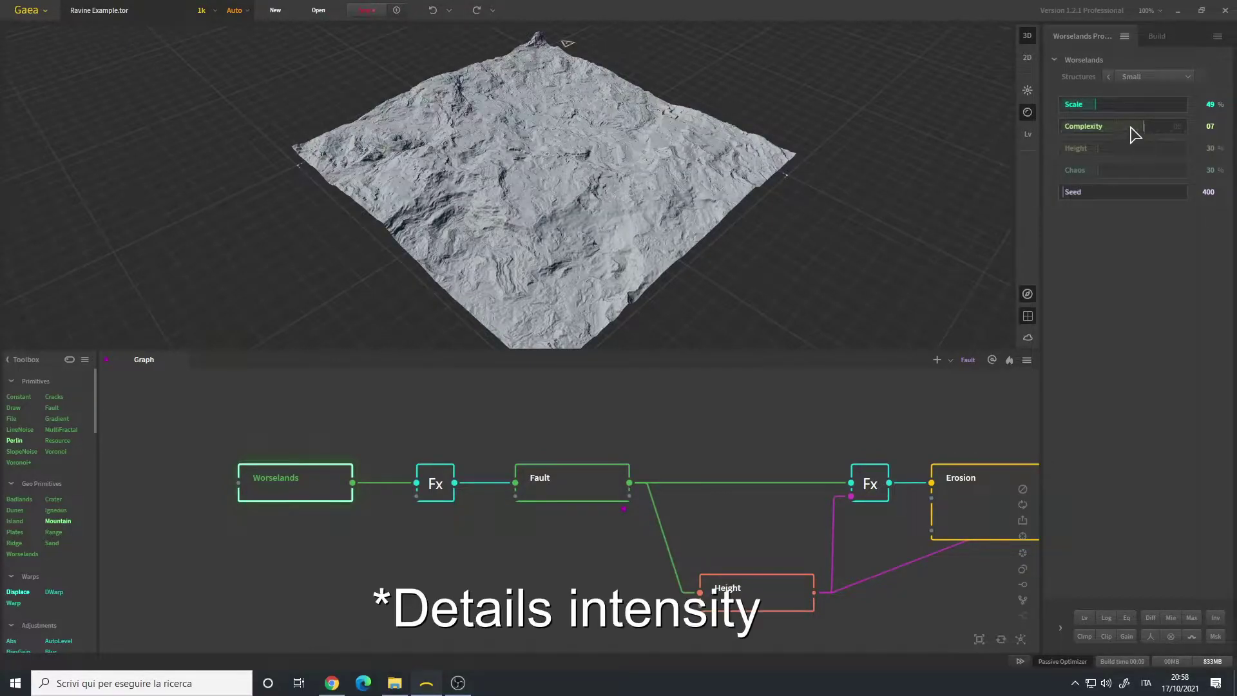
pyautogui.moveTo(585, 203); pyautogui.dragTo(638, 205)
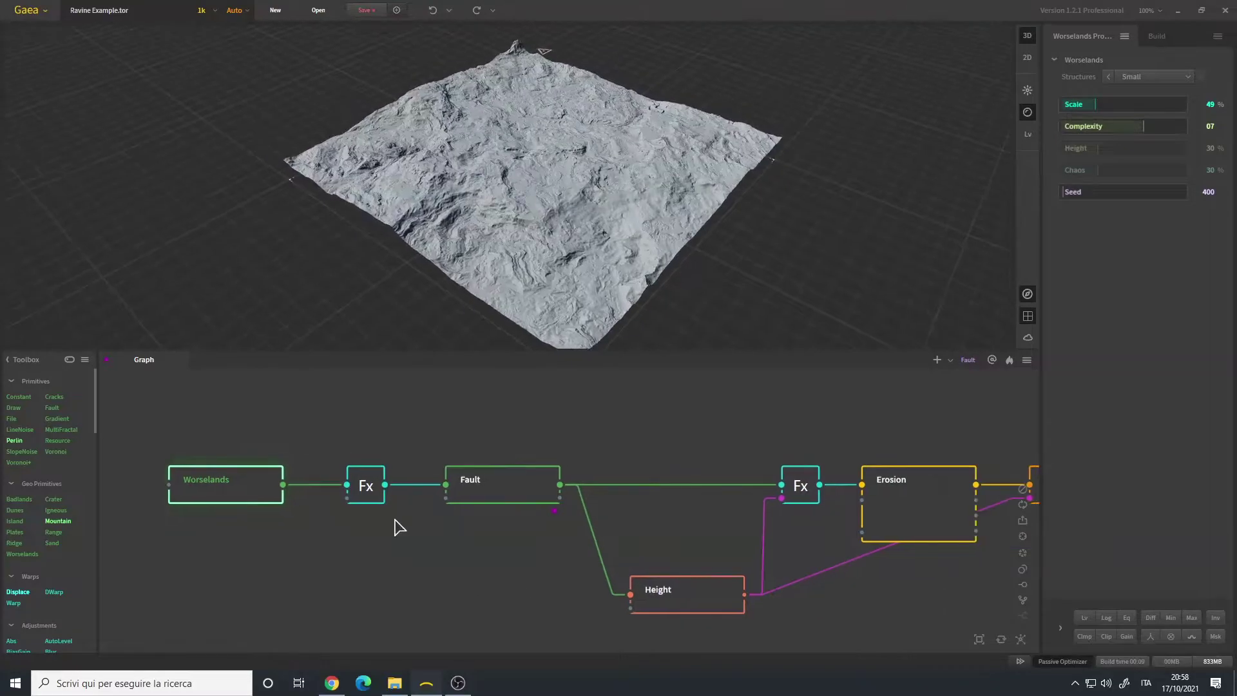
pyautogui.scroll(-1, 394, 527)
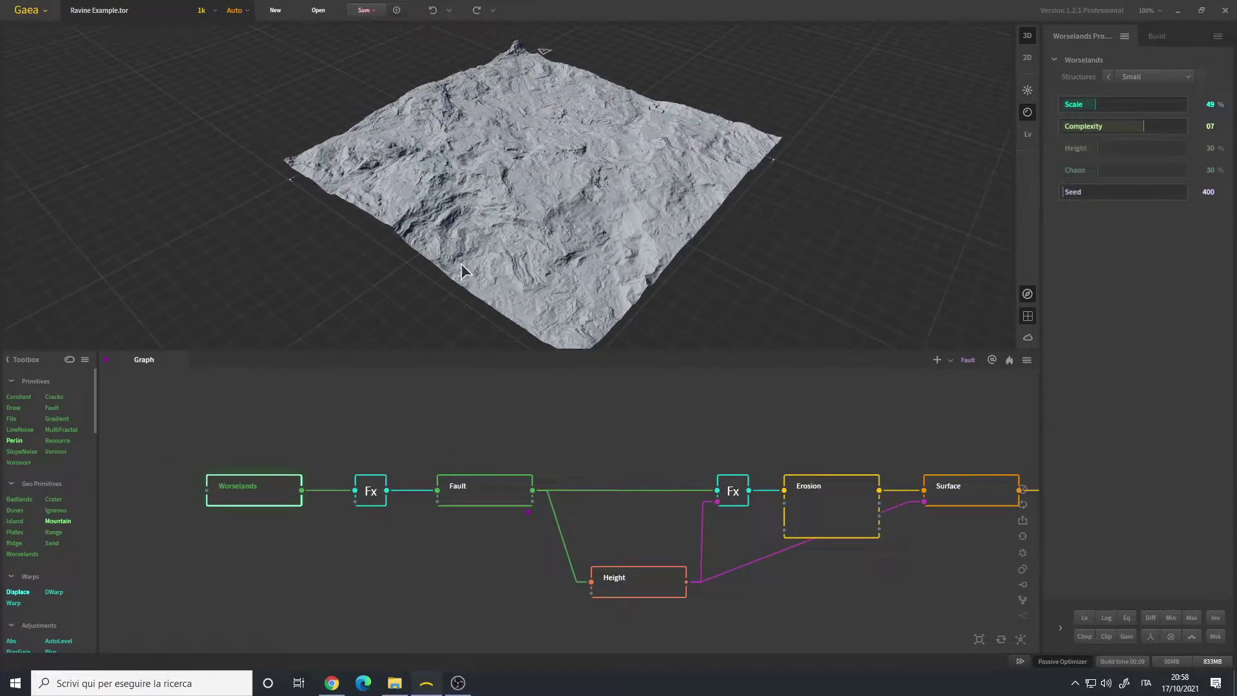
# - Preview the Fx node after Worselands and examine how its Gain effect shapes the terrain
pyautogui.click(374, 503)
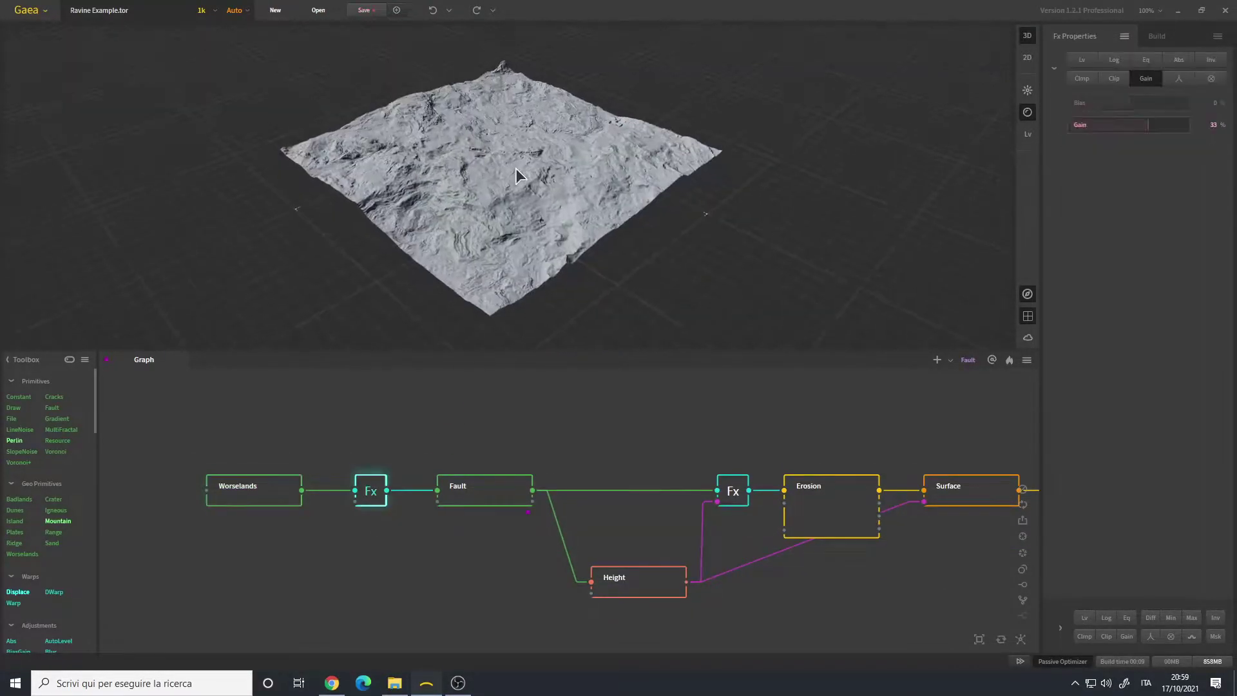
pyautogui.moveTo(519, 173); pyautogui.dragTo(536, 169)
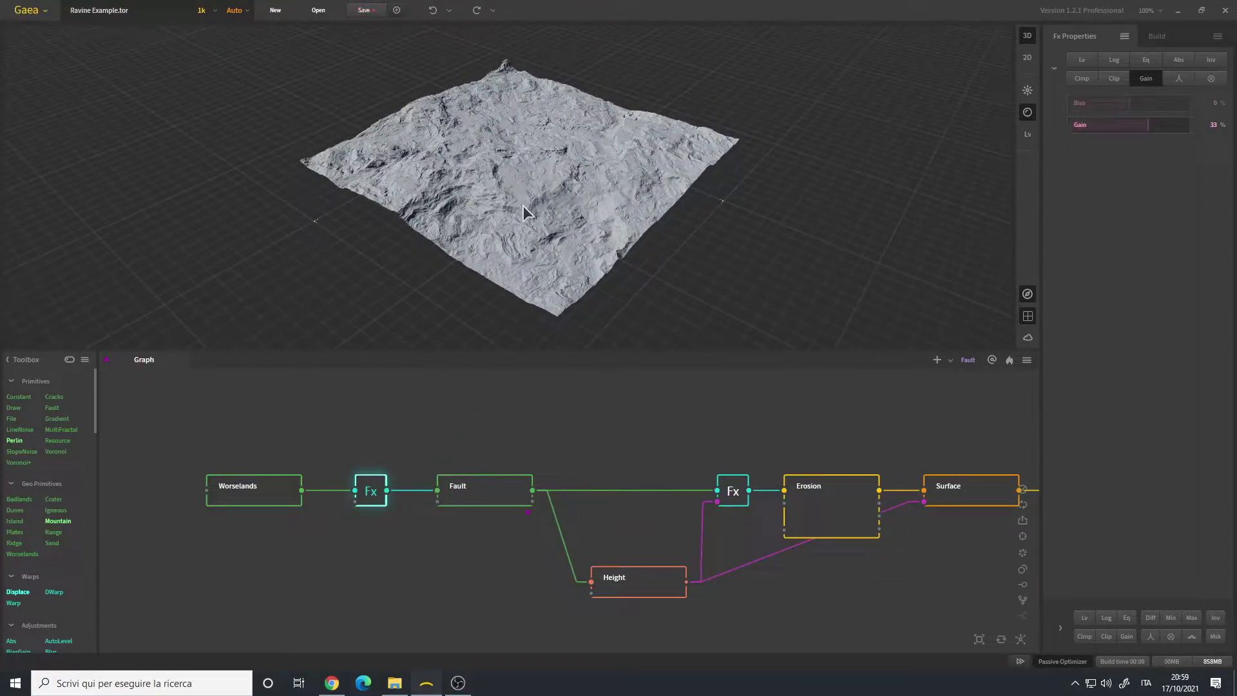
pyautogui.moveTo(523, 207); pyautogui.dragTo(505, 257)
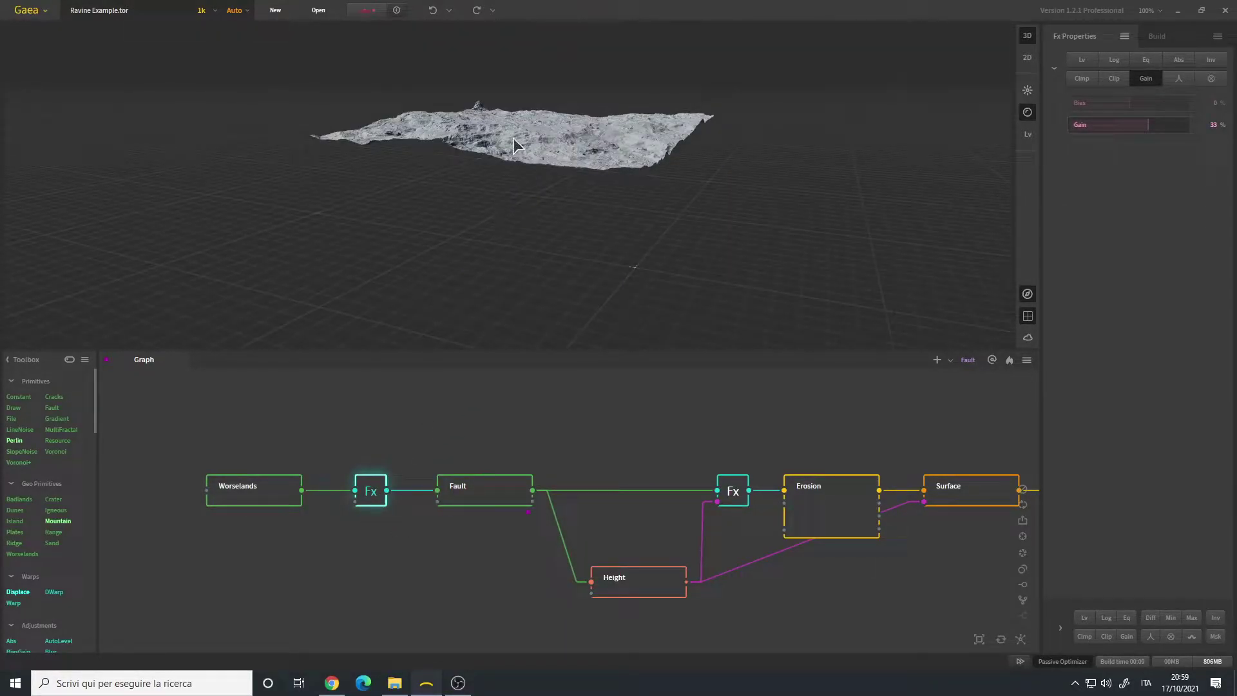
pyautogui.moveTo(513, 138); pyautogui.dragTo(496, 219)
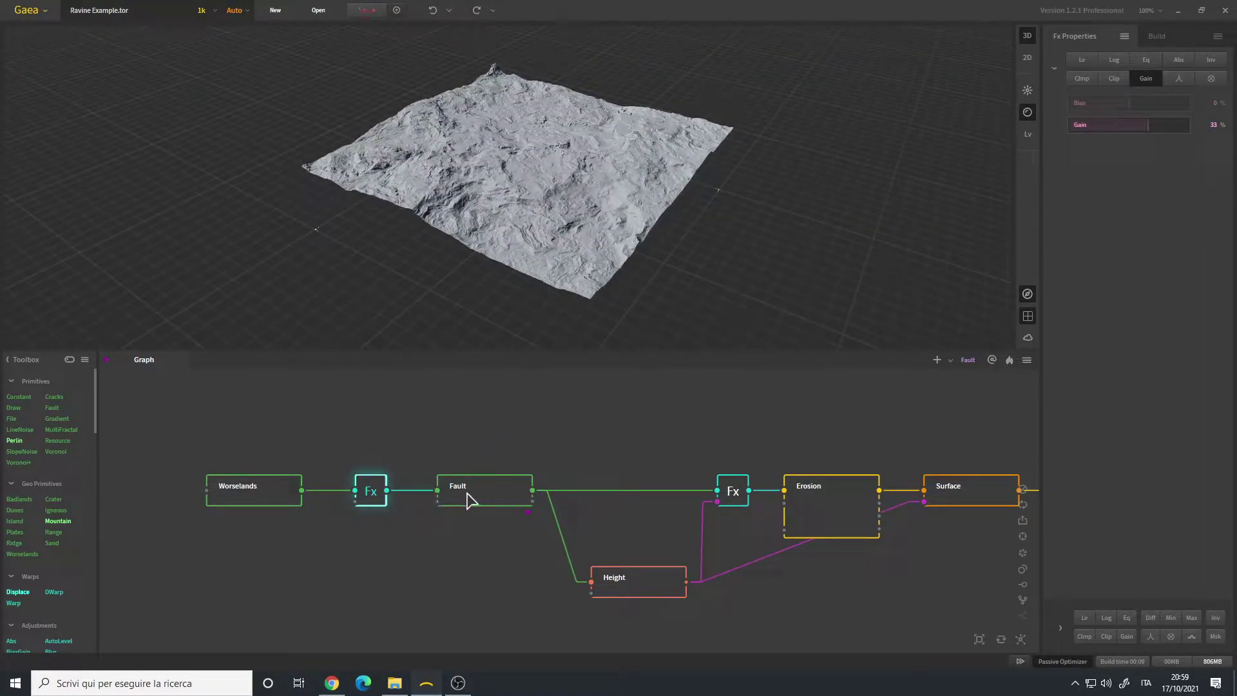
pyautogui.scroll(1, 469, 501)
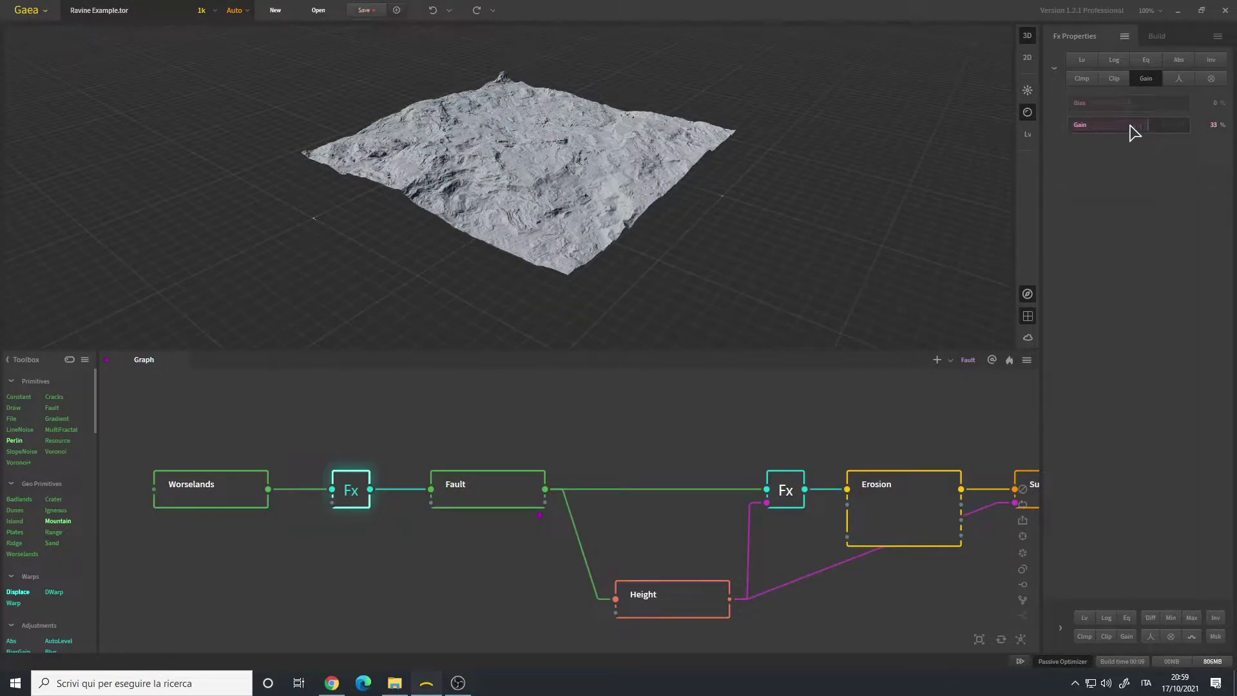
pyautogui.moveTo(490, 245); pyautogui.dragTo(567, 183)
# - Preview the Fault node, bypass the Fx node feeding it, and inspect the bottom of the ravine without the Gain effect
pyautogui.click(527, 507)
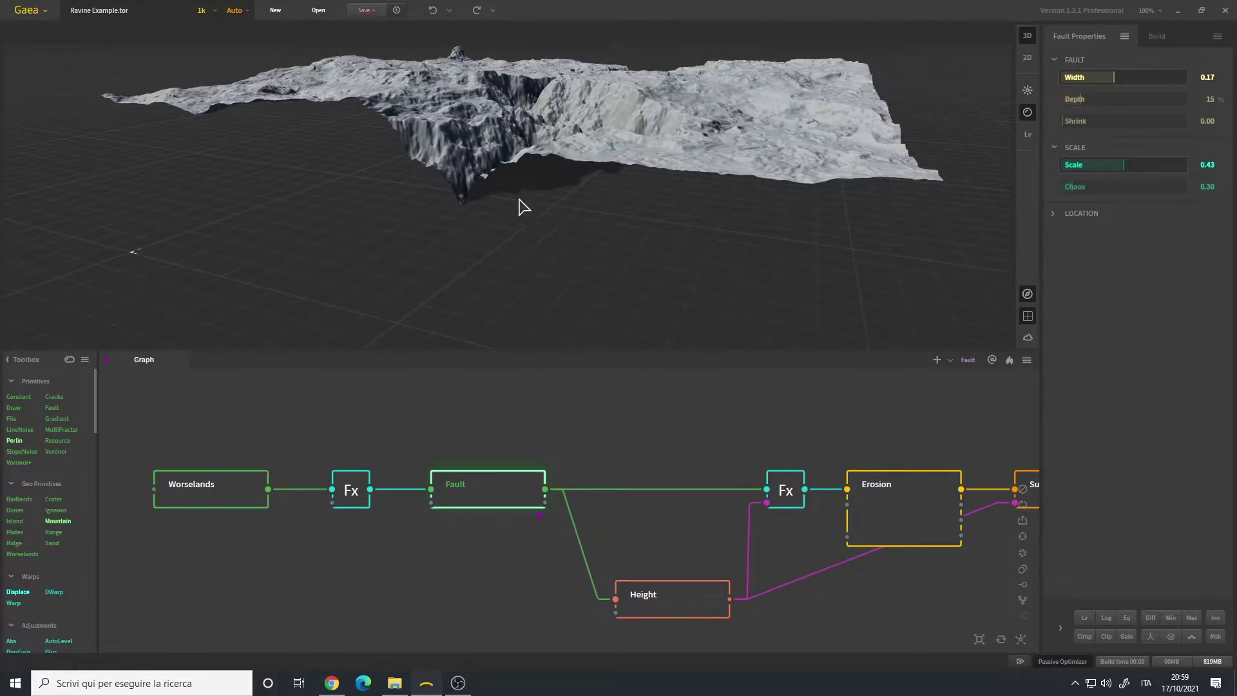
pyautogui.moveTo(541, 152); pyautogui.dragTo(449, 403)
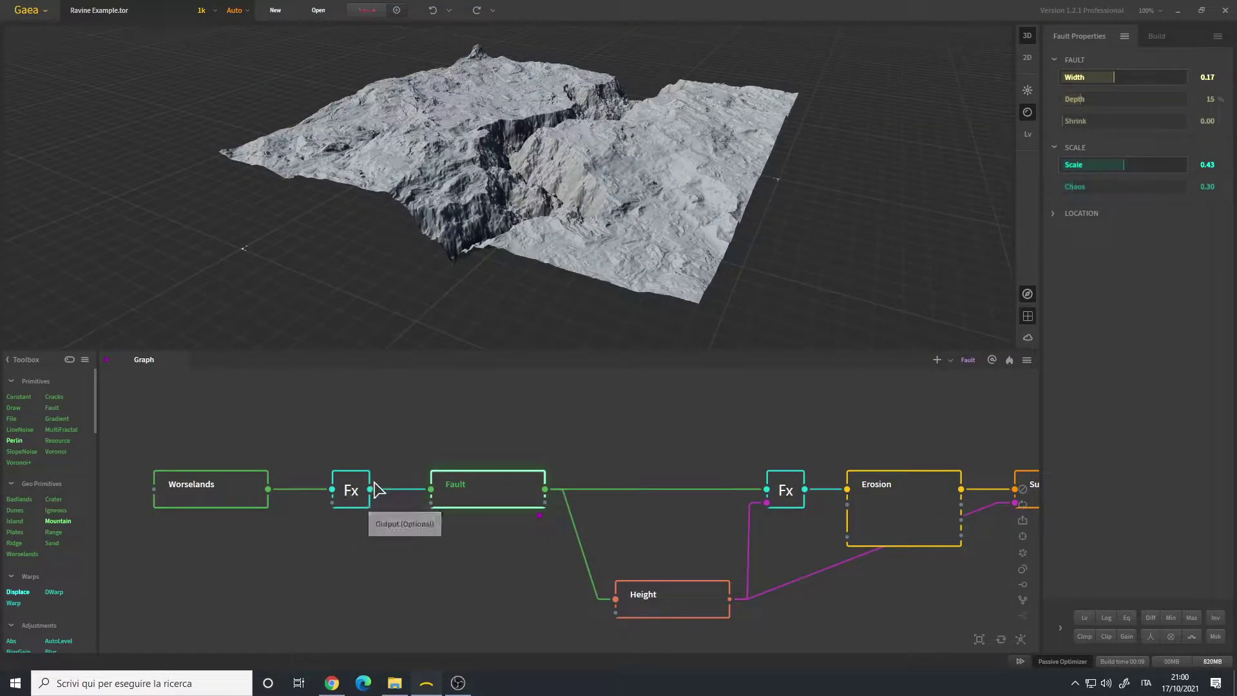
pyautogui.click(354, 491)
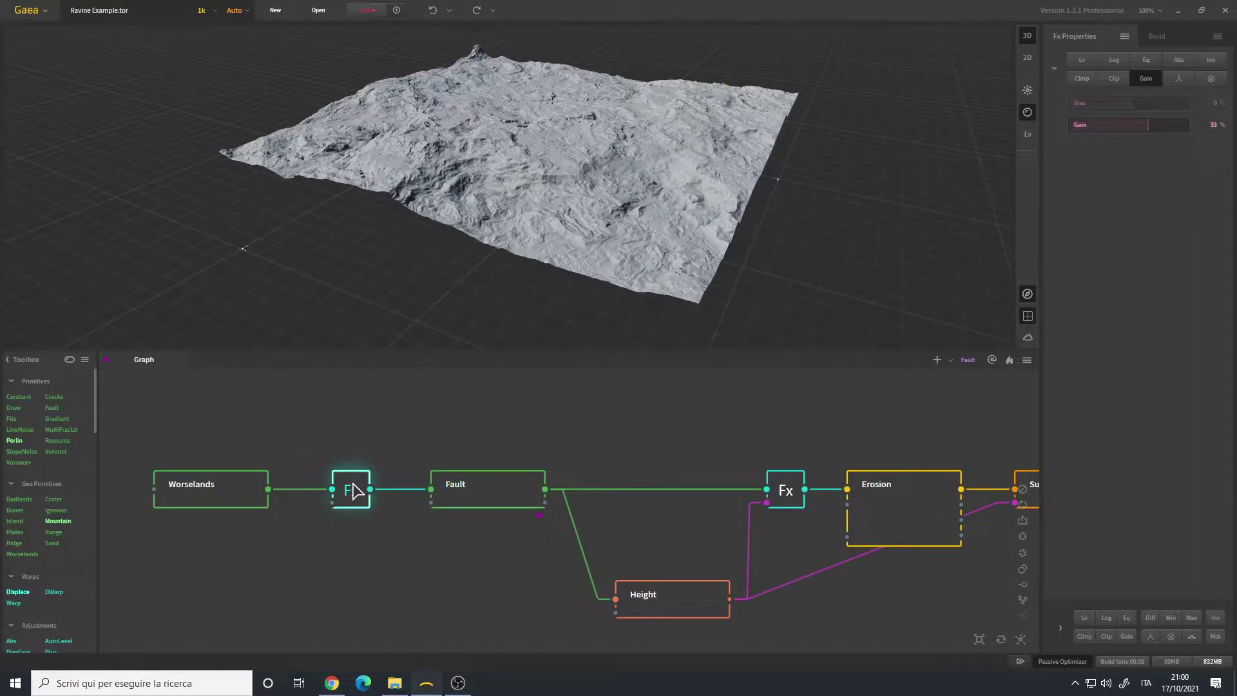
pyautogui.click(500, 495)
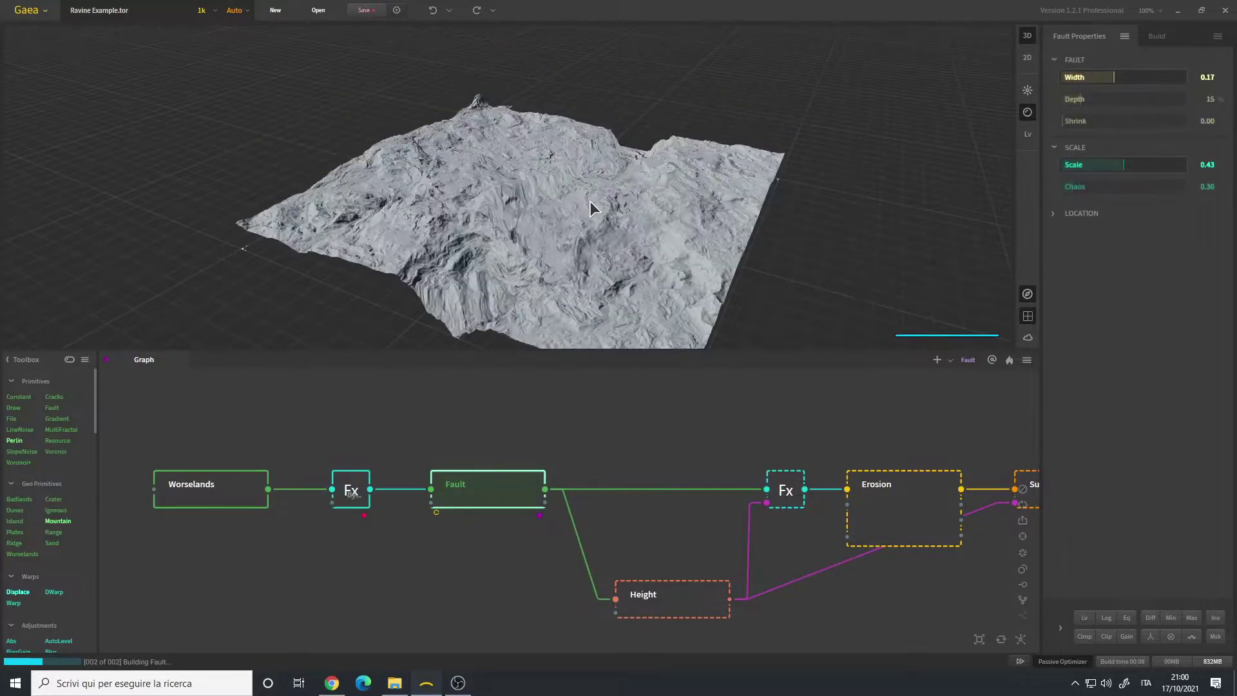
pyautogui.moveTo(591, 201); pyautogui.dragTo(575, 242)
pyautogui.scroll(6, 562, 257)
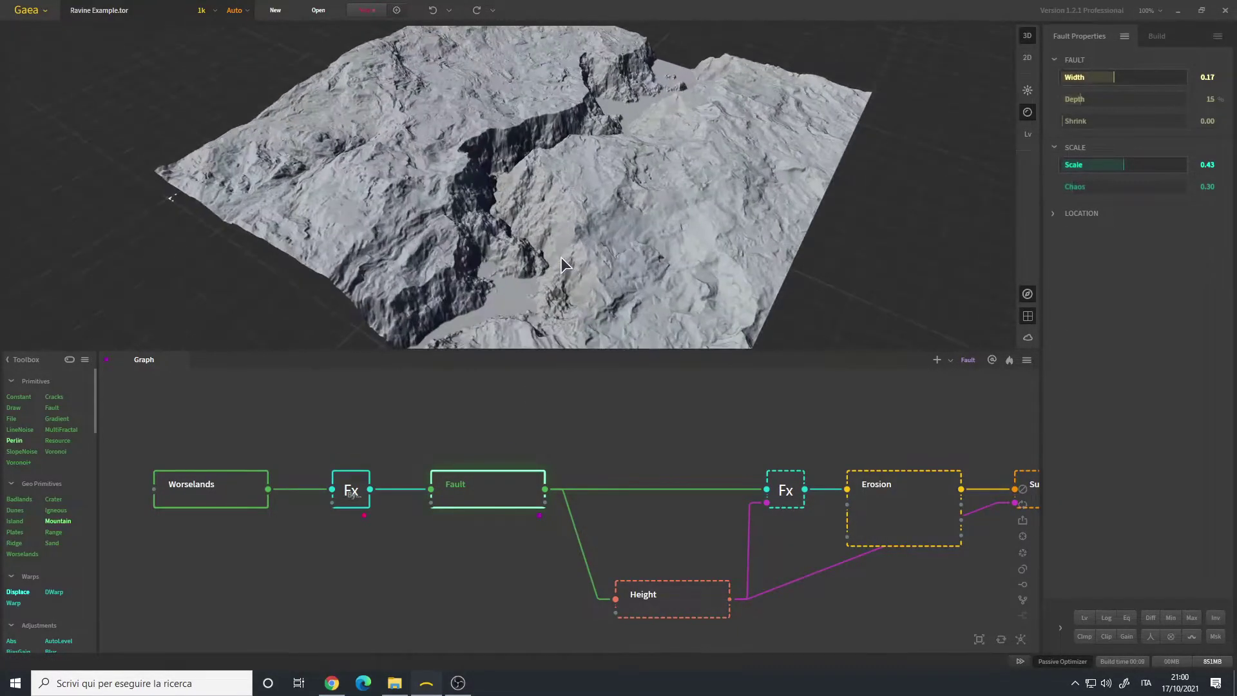
pyautogui.moveTo(564, 257); pyautogui.dragTo(412, 316)
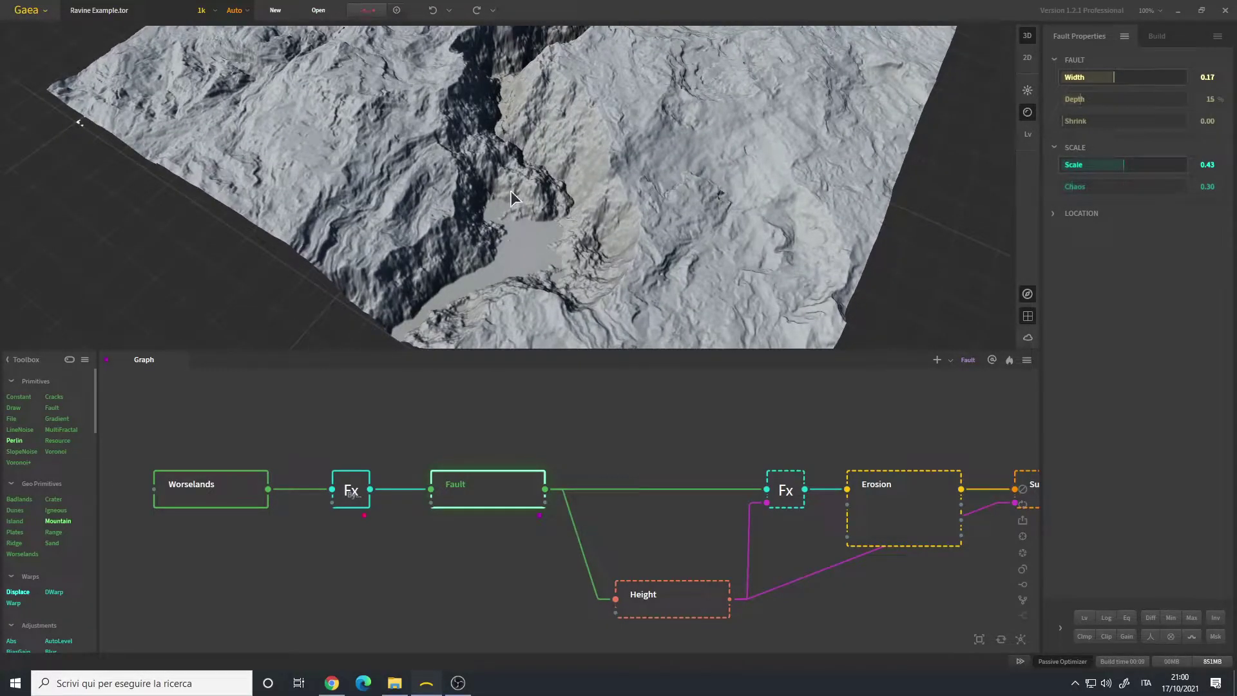
pyautogui.moveTo(542, 116); pyautogui.dragTo(559, 191)
pyautogui.moveTo(642, 109); pyautogui.dragTo(503, 170)
pyautogui.moveTo(513, 246); pyautogui.dragTo(507, 193)
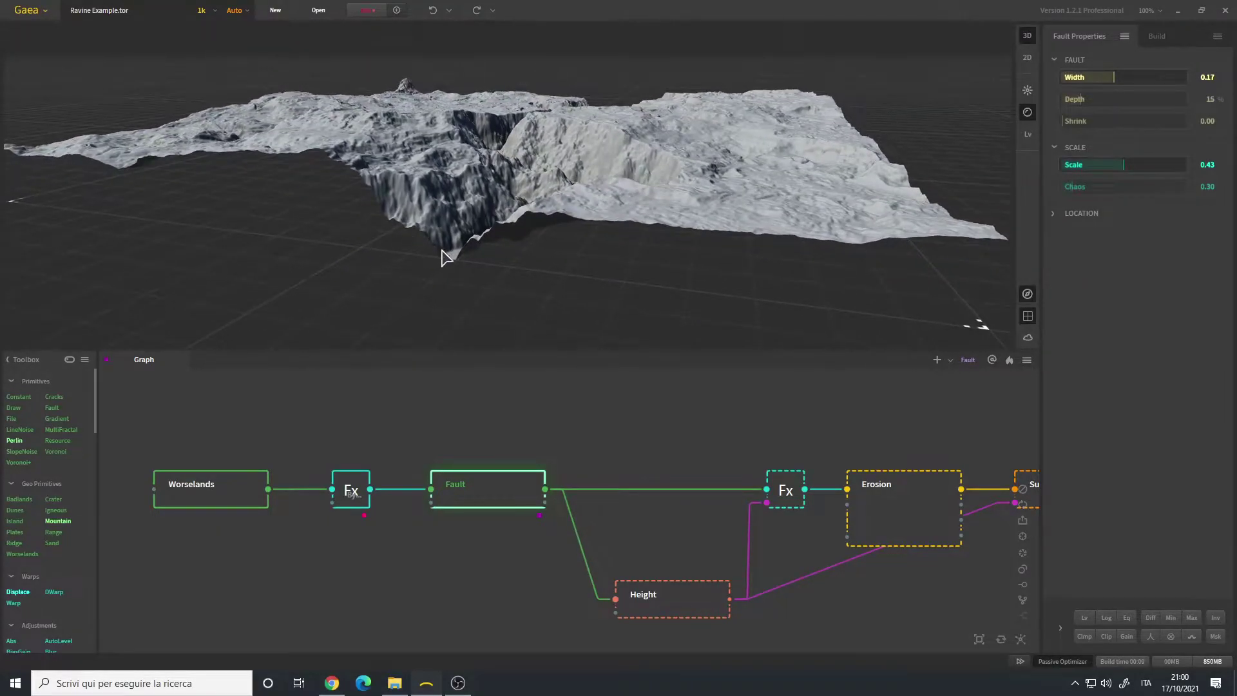
pyautogui.moveTo(526, 250); pyautogui.dragTo(521, 194)
pyautogui.moveTo(475, 260); pyautogui.dragTo(468, 306)
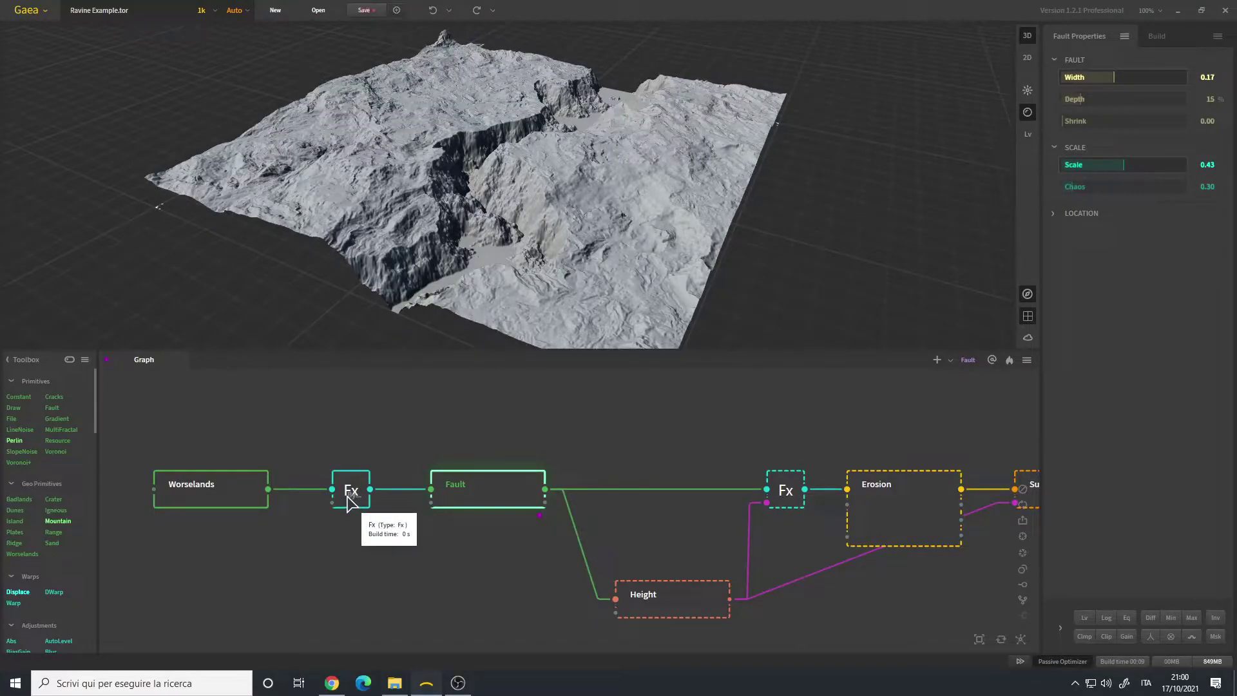
# - Re-enable the Fx node before Fault and inspect the ravine in the Fault node's preview
pyautogui.click(350, 496)
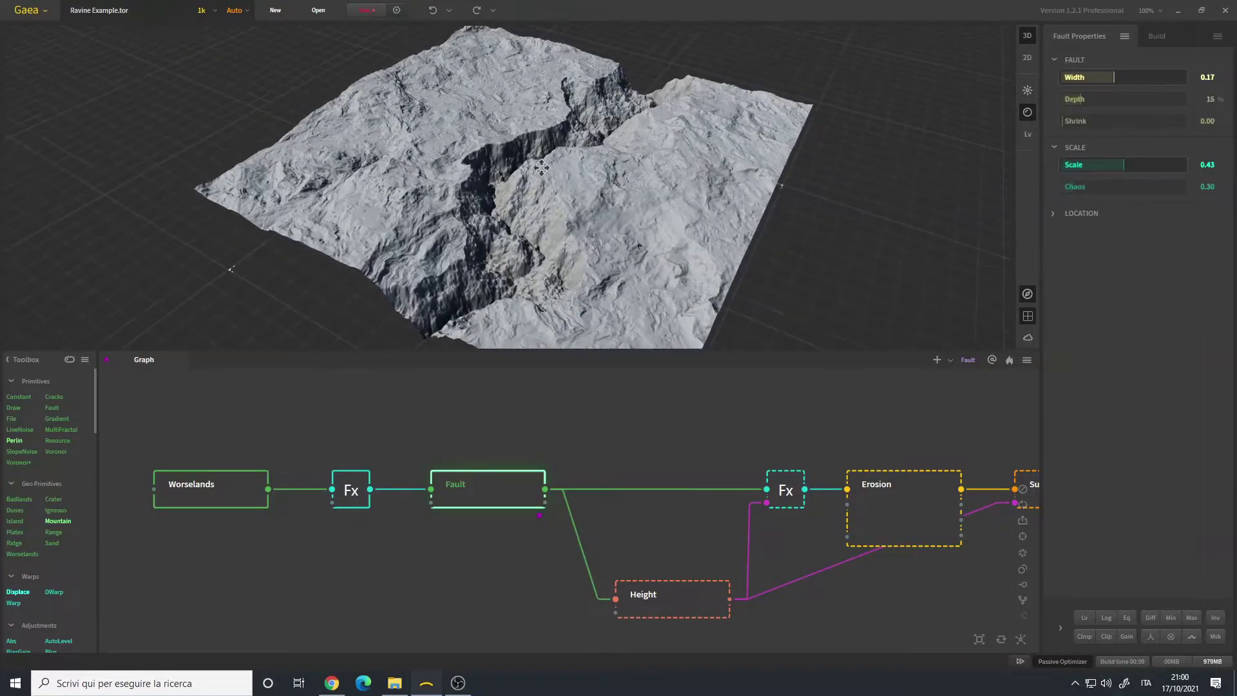
pyautogui.moveTo(555, 168); pyautogui.dragTo(594, 232)
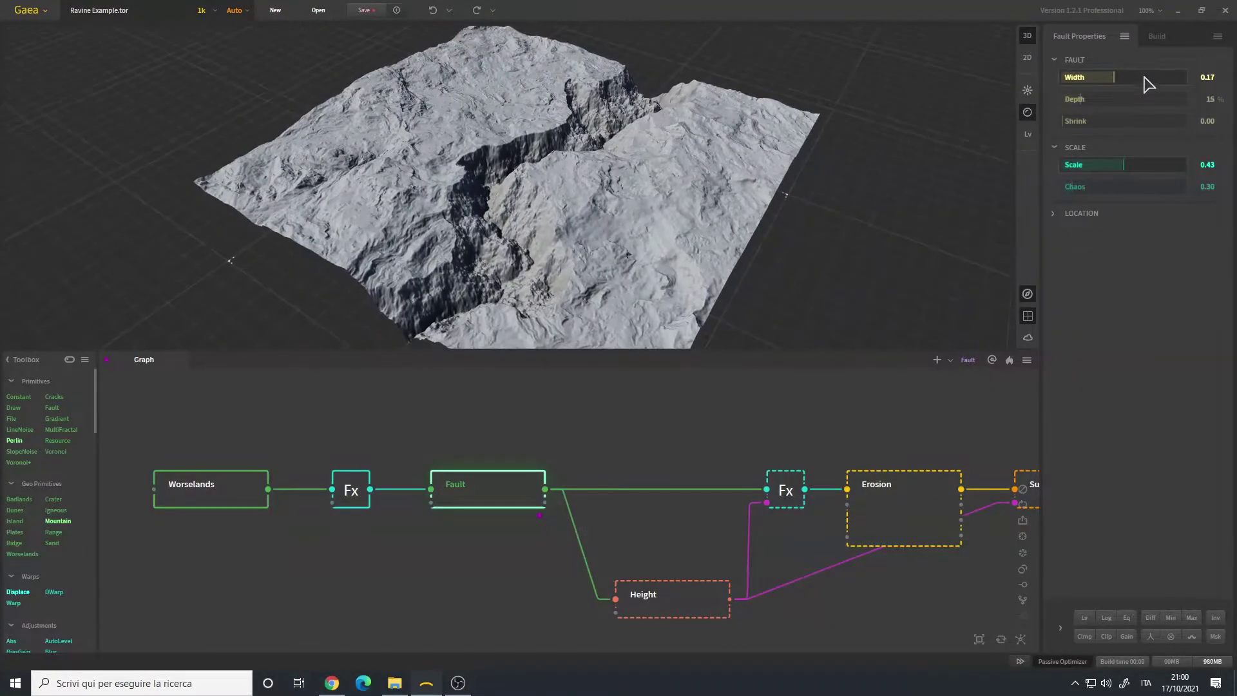
pyautogui.moveTo(484, 206); pyautogui.dragTo(557, 188)
pyautogui.moveTo(439, 191); pyautogui.dragTo(524, 131)
pyautogui.moveTo(563, 168); pyautogui.dragTo(608, 156)
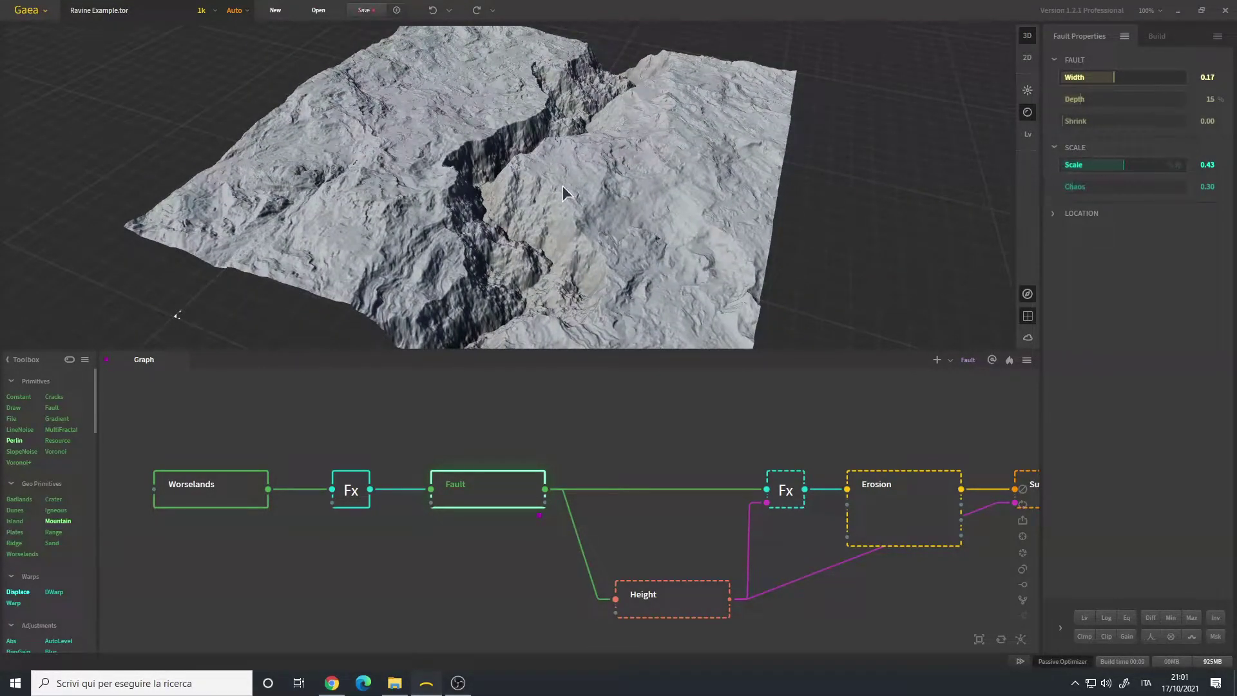
# - Try Scale values of 0.26 and 0.65 on the Fault node and compare the ravine shapes
pyautogui.moveTo(564, 187); pyautogui.dragTo(547, 193)
pyautogui.moveTo(1093, 164); pyautogui.dragTo(1060, 176)
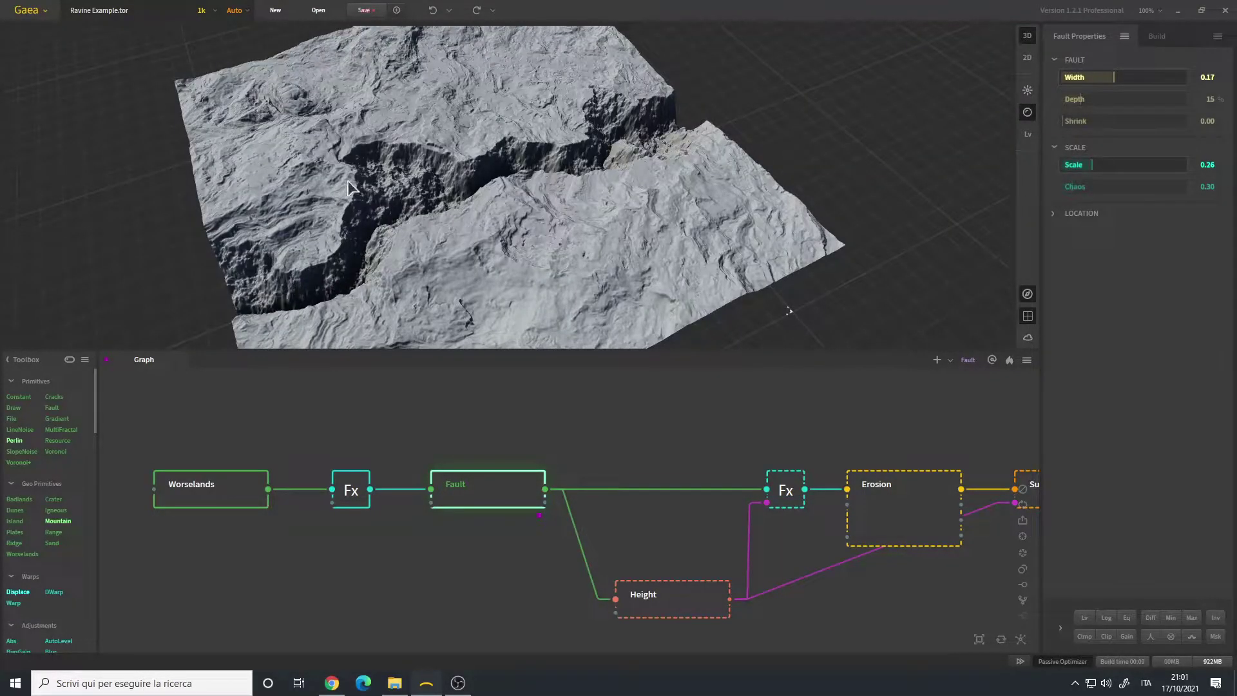
pyautogui.moveTo(534, 191)
pyautogui.mouseDown()
pyautogui.moveTo(505, 201)
pyautogui.moveTo(566, 187)
pyautogui.moveTo(491, 234)
pyautogui.moveTo(544, 191)
pyautogui.mouseUp()
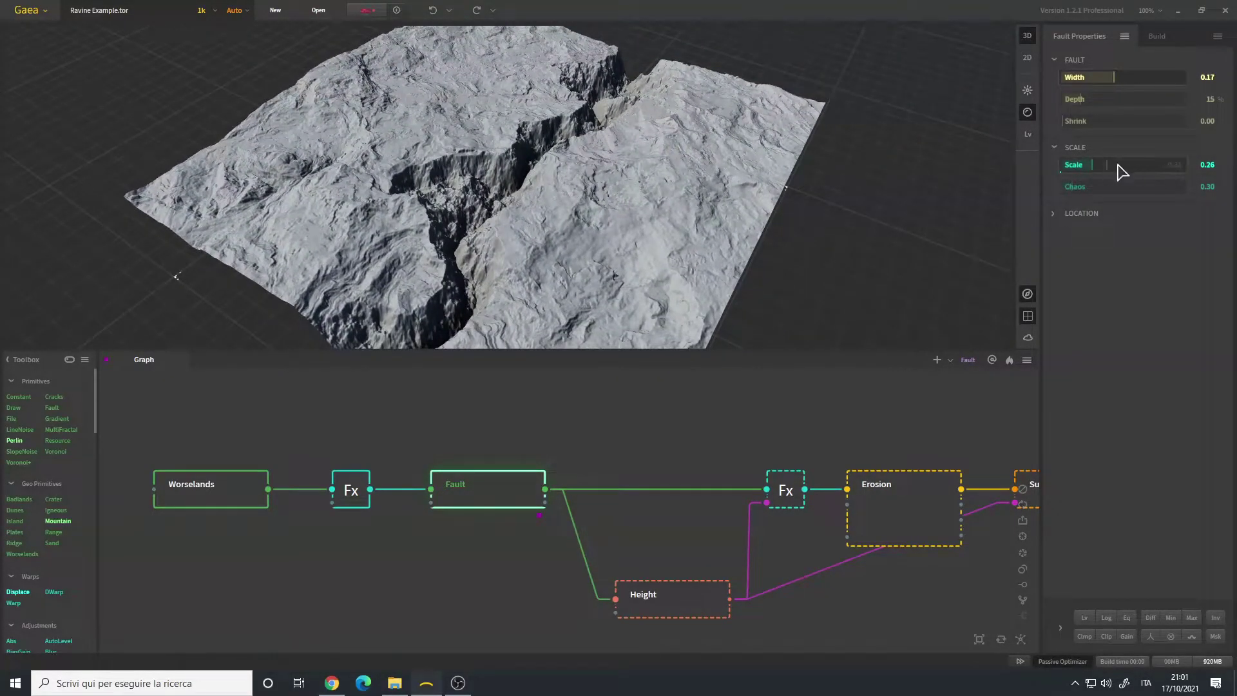
pyautogui.click(1167, 165)
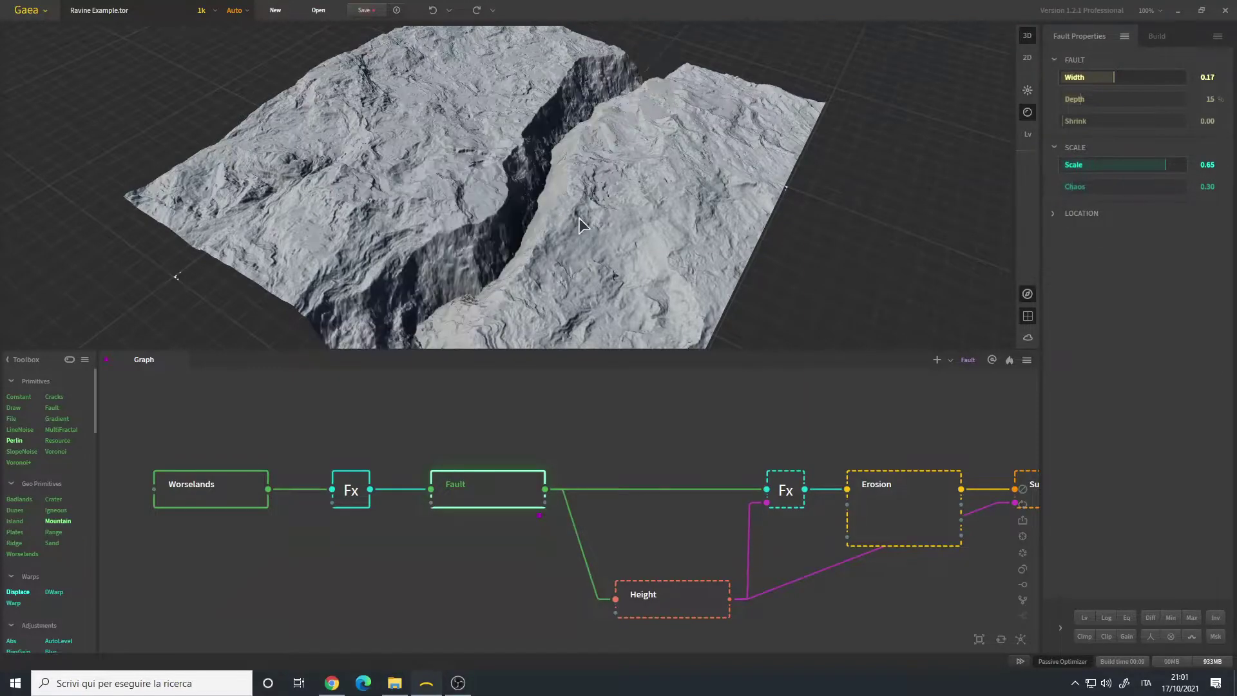
pyautogui.moveTo(582, 217); pyautogui.dragTo(687, 152)
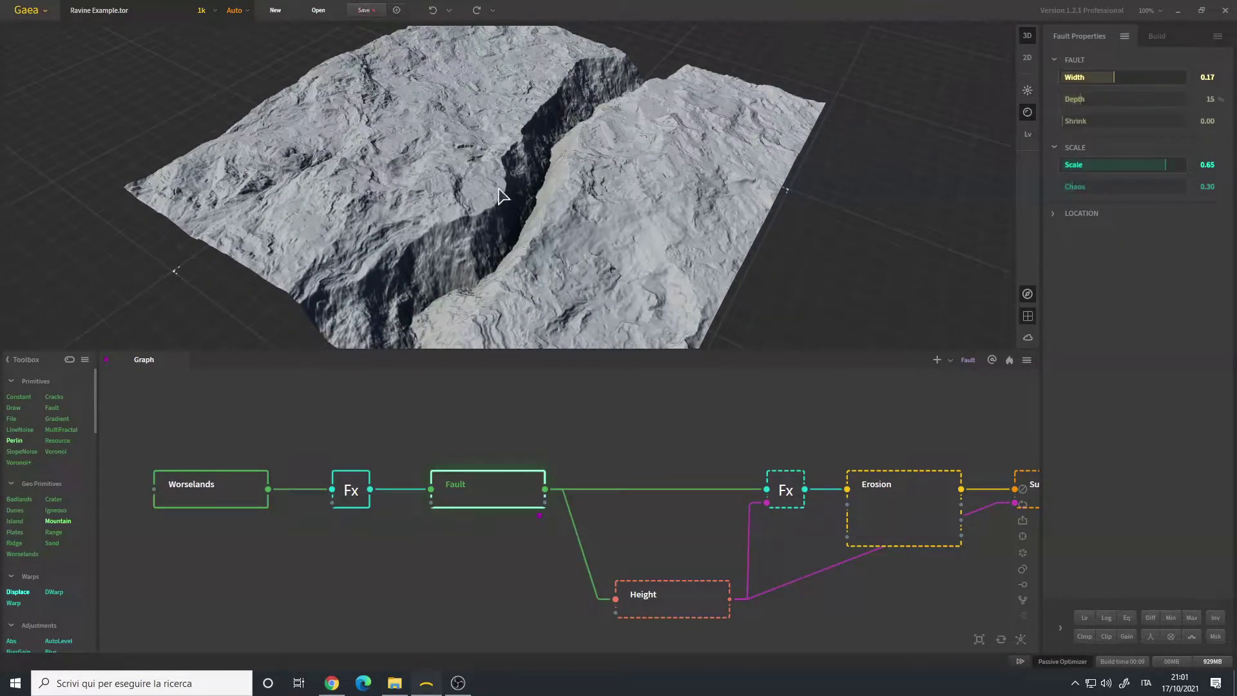
pyautogui.moveTo(534, 148)
pyautogui.mouseDown()
pyautogui.moveTo(485, 164)
pyautogui.moveTo(540, 158)
pyautogui.moveTo(535, 167)
pyautogui.mouseUp()
# - Set the Fault node's Scale to 0.43
pyautogui.click(1111, 169)
pyautogui.write('.43')
pyautogui.press('Return')
# - Preview the Height node and inspect the mask it produces from the Fault terrain
pyautogui.moveTo(593, 539); pyautogui.dragTo(515, 532, button='middle')
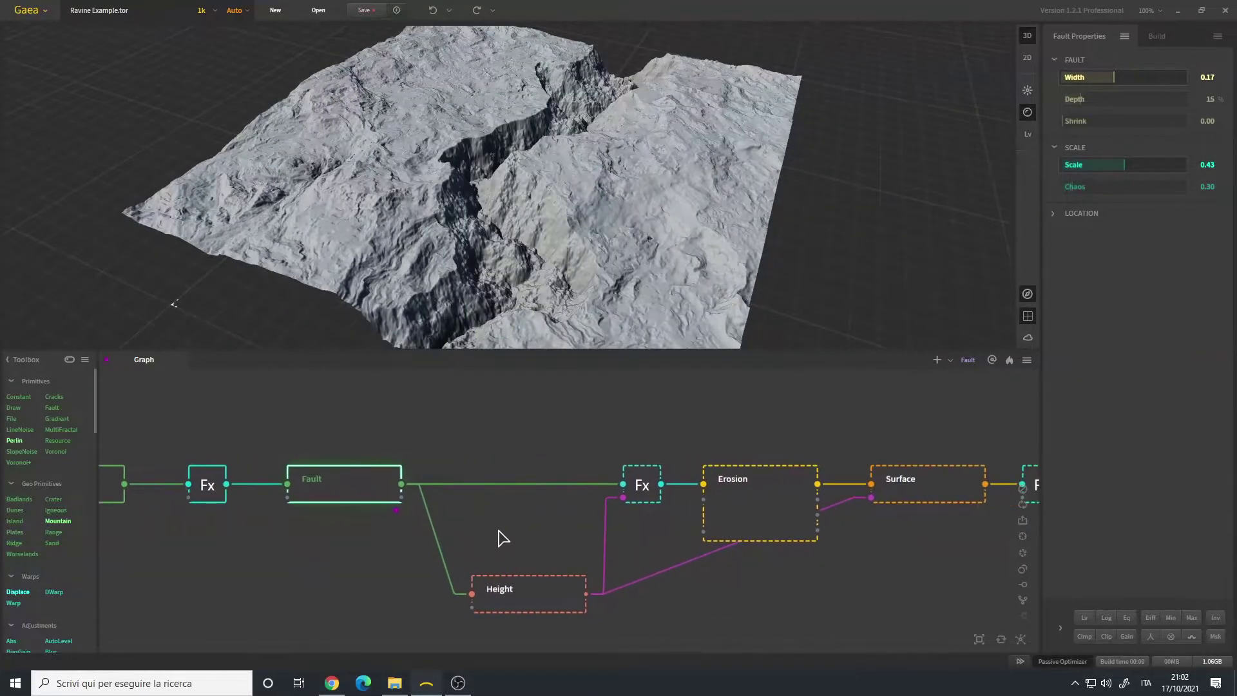
pyautogui.click(523, 599)
pyautogui.moveTo(545, 222); pyautogui.dragTo(561, 188)
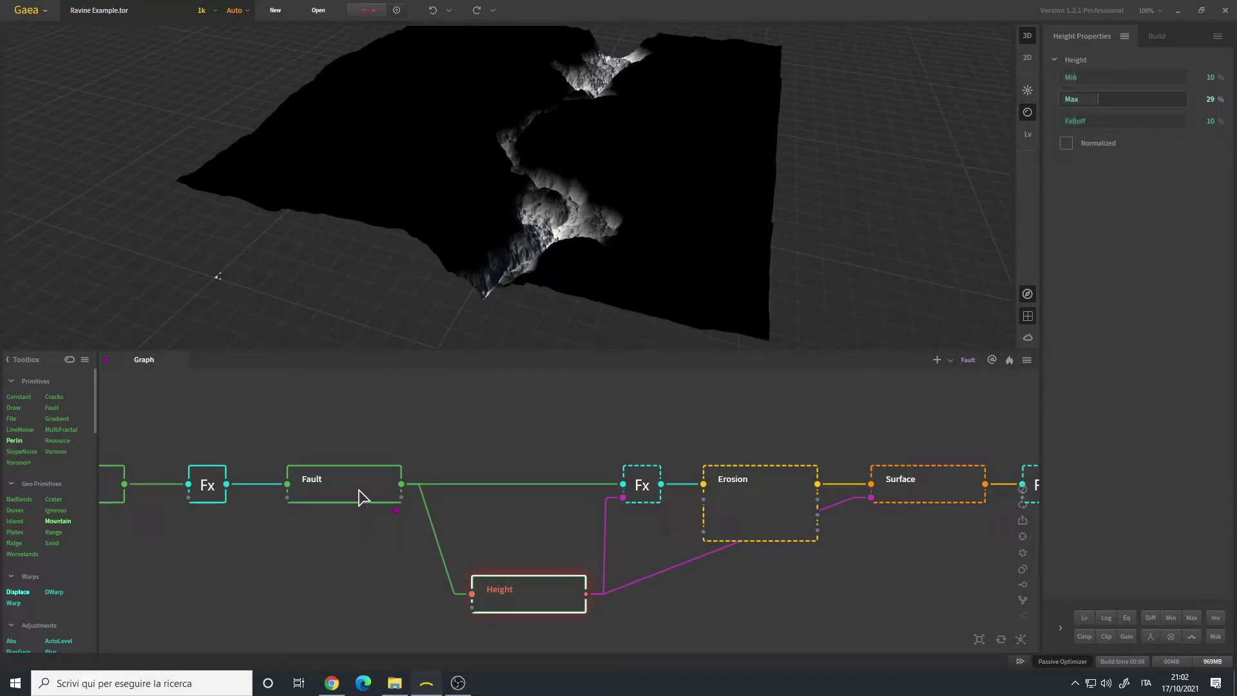
# - Examine the Height node's mask along the whole ravine, from an overview and up close
pyautogui.moveTo(591, 217); pyautogui.dragTo(559, 194)
pyautogui.moveTo(543, 289); pyautogui.dragTo(544, 212)
pyautogui.moveTo(543, 148); pyautogui.dragTo(539, 225)
pyautogui.moveTo(525, 148); pyautogui.dragTo(570, 147)
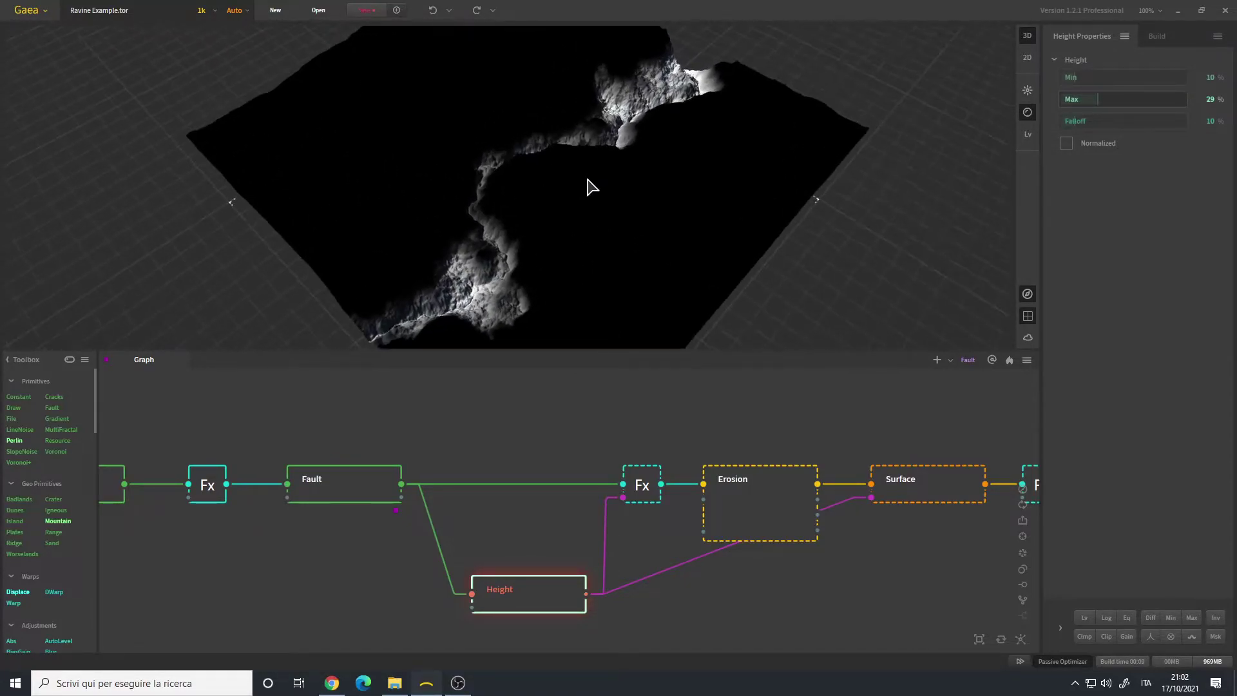
pyautogui.moveTo(592, 187); pyautogui.dragTo(623, 191)
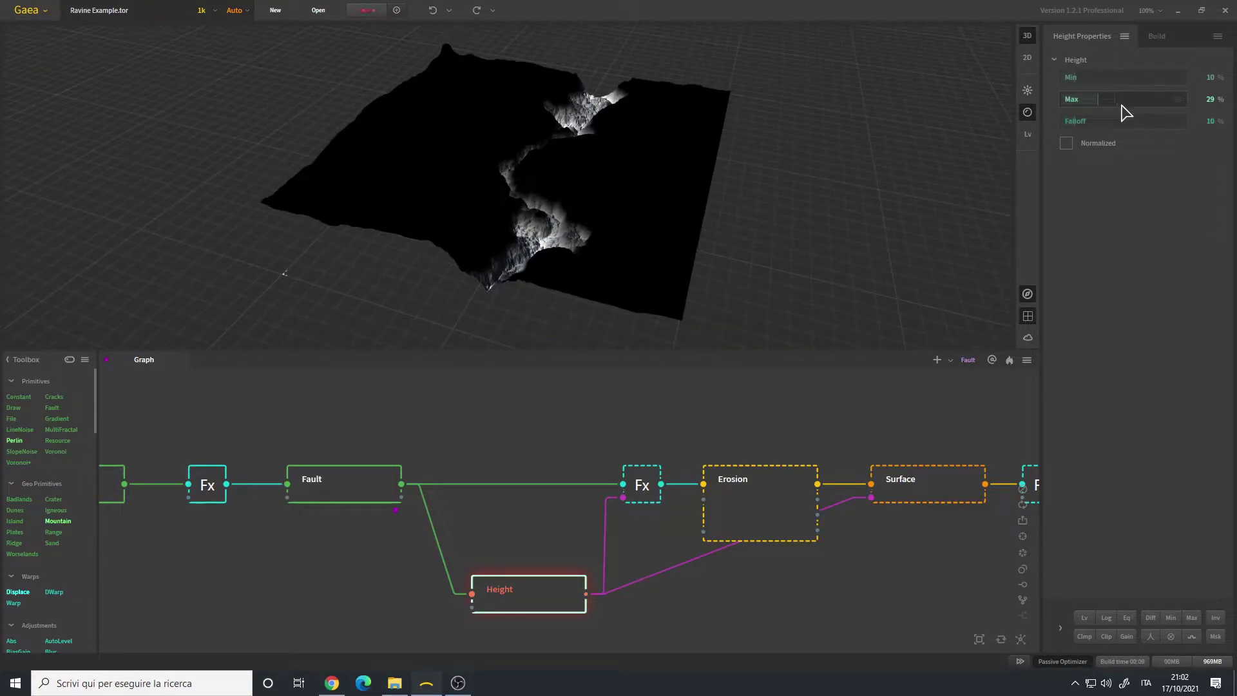
pyautogui.moveTo(541, 184)
pyautogui.mouseDown()
pyautogui.moveTo(520, 188)
pyautogui.moveTo(508, 215)
pyautogui.moveTo(533, 199)
pyautogui.moveTo(517, 201)
pyautogui.moveTo(524, 185)
pyautogui.mouseUp()
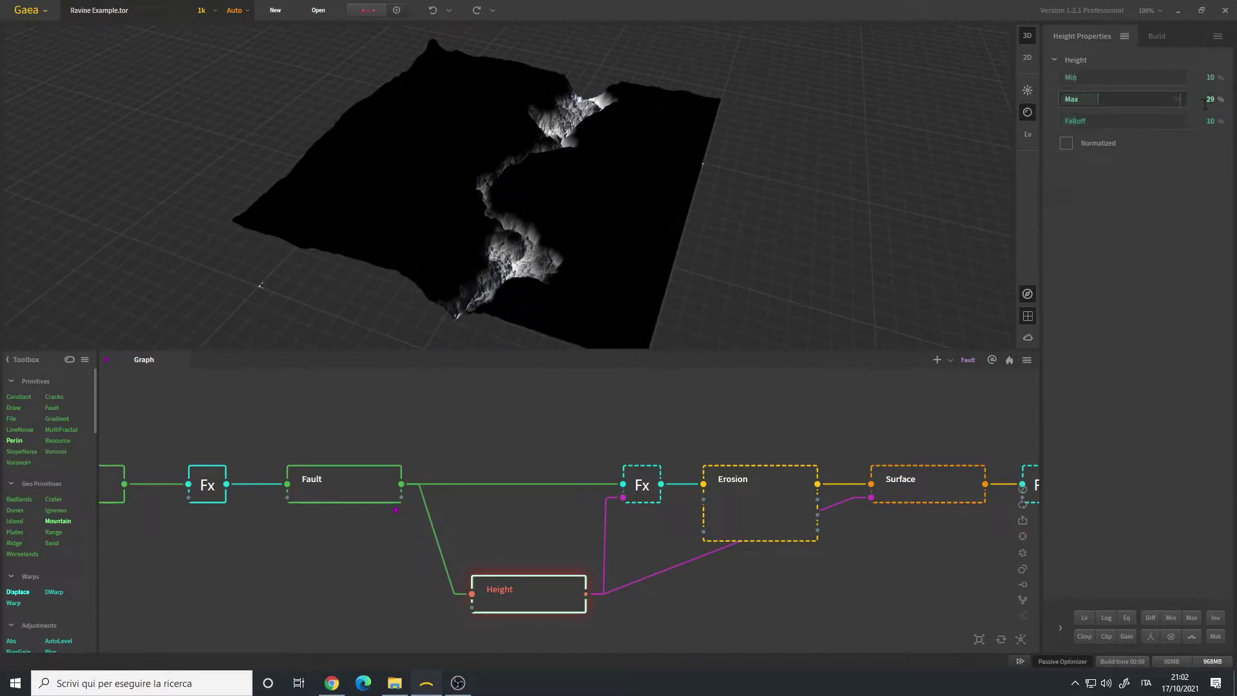
pyautogui.scroll(10, 505, 242)
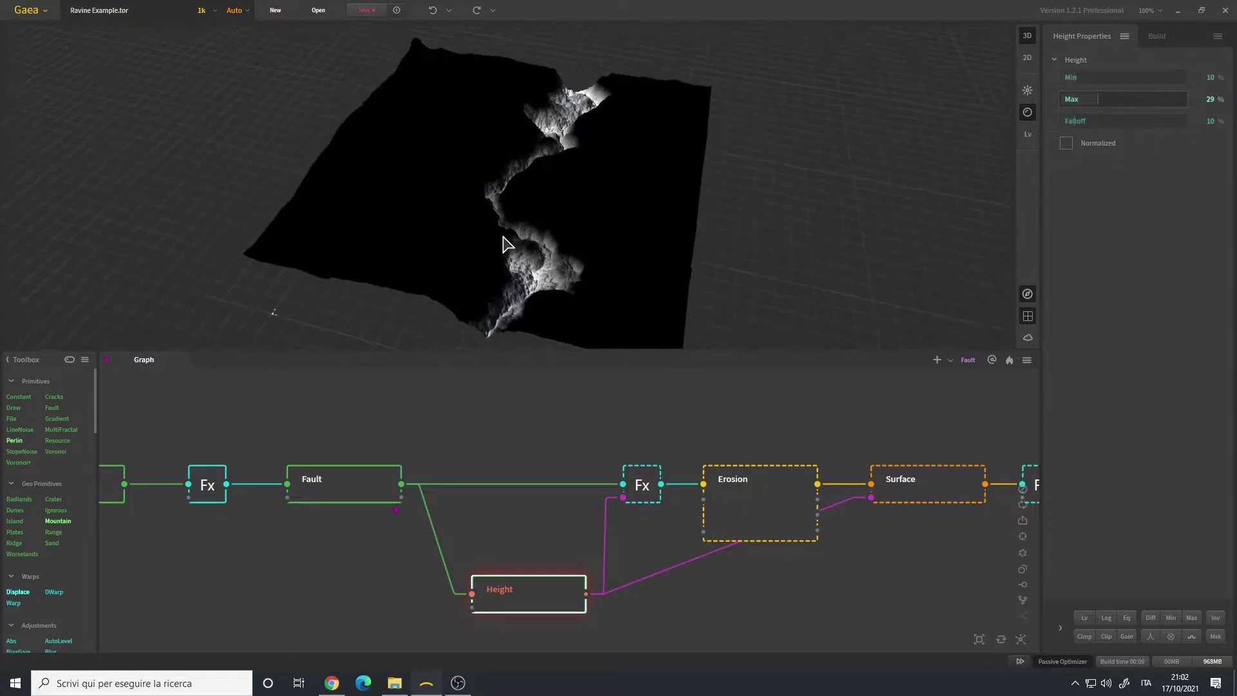
pyautogui.moveTo(465, 253); pyautogui.dragTo(475, 251)
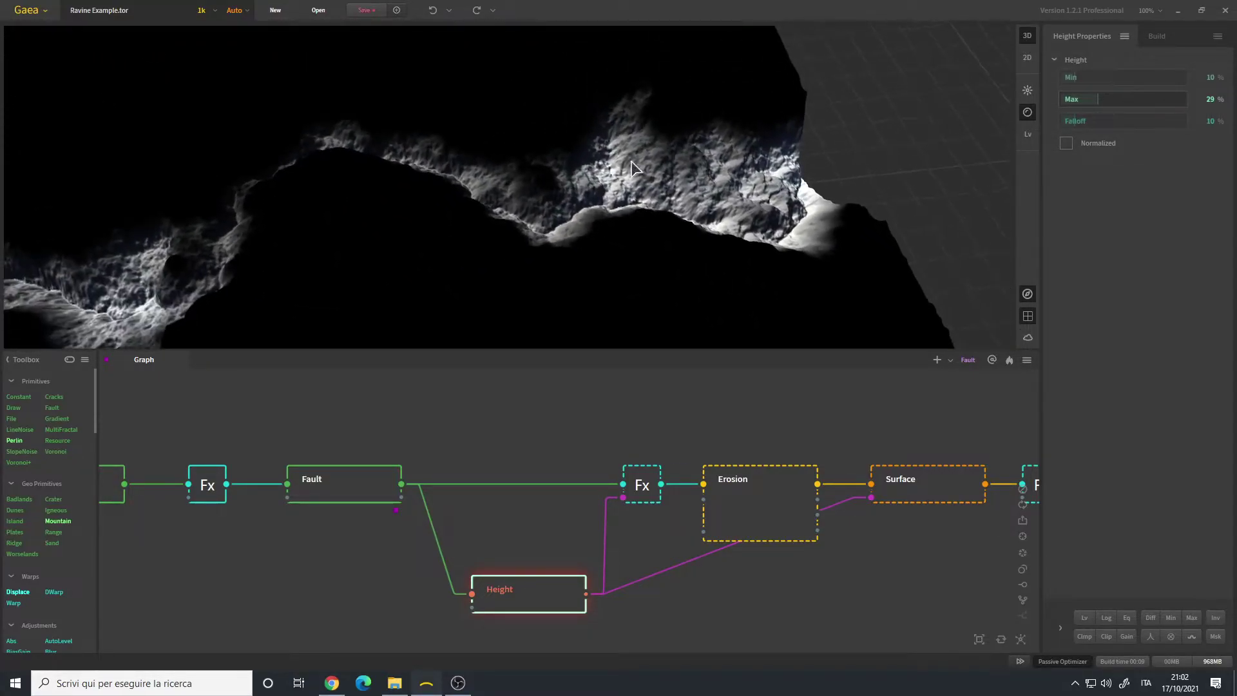
pyautogui.moveTo(636, 164); pyautogui.dragTo(545, 164)
pyautogui.scroll(-5, 683, 88)
pyautogui.moveTo(528, 100); pyautogui.dragTo(514, 156)
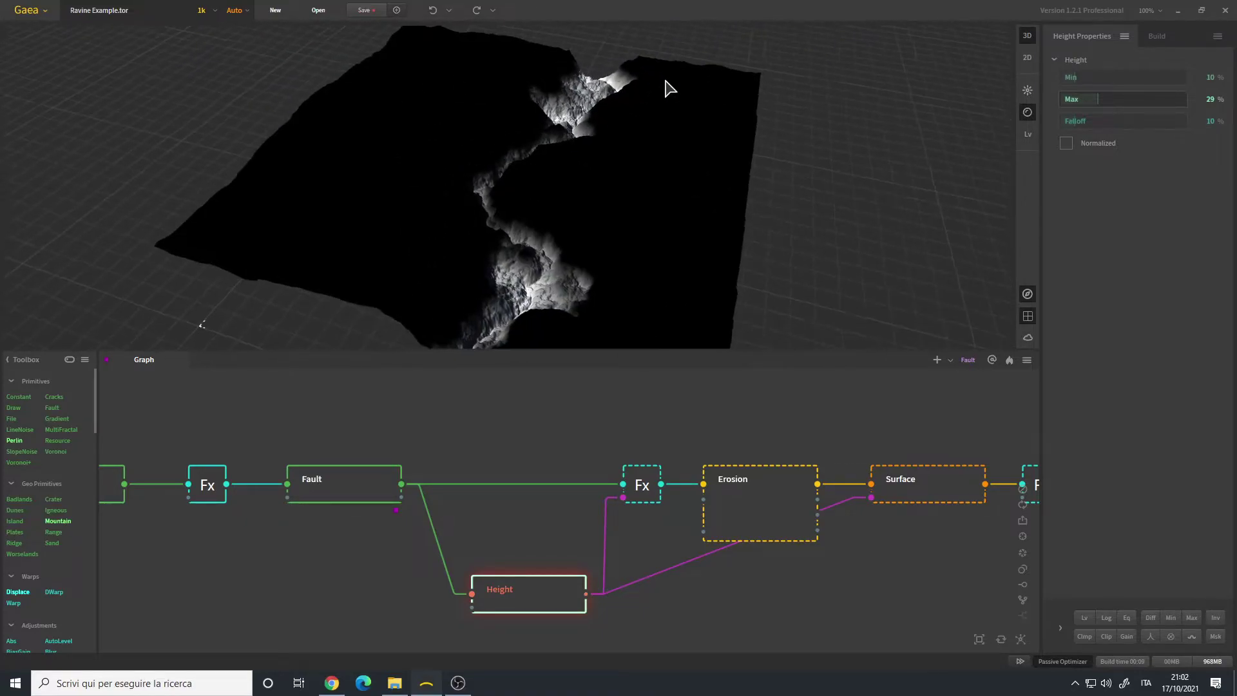
pyautogui.moveTo(583, 243); pyautogui.dragTo(494, 258)
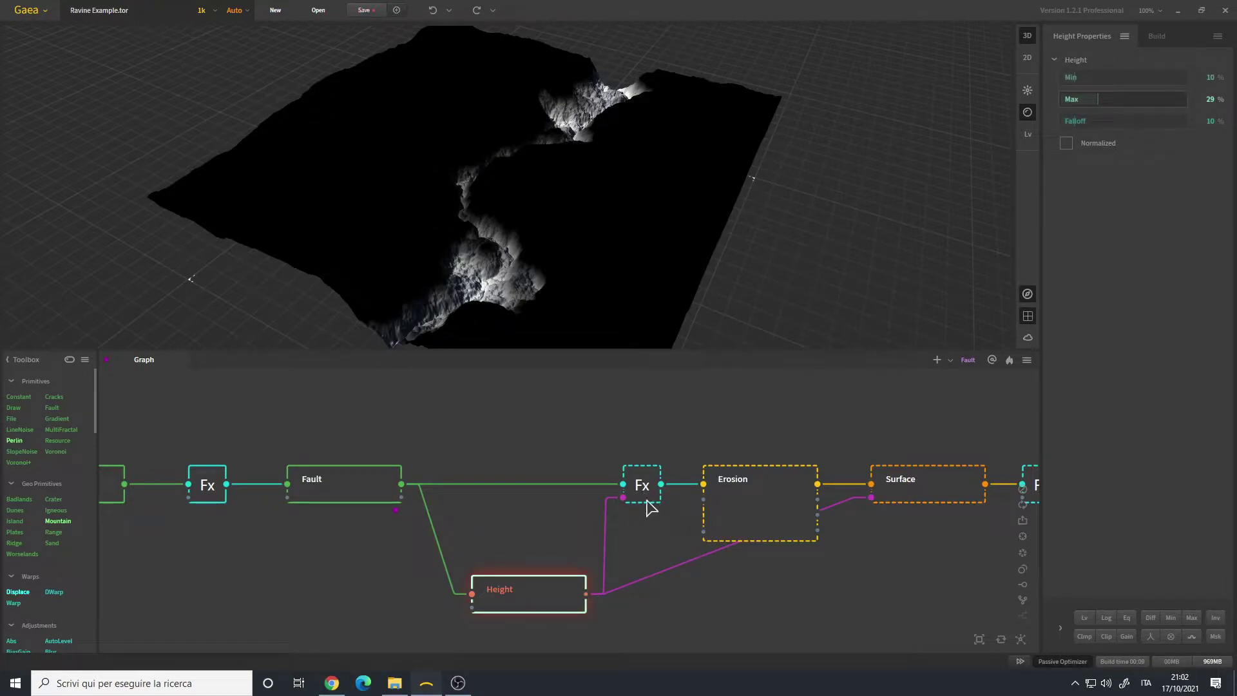
# - Preview the Fx node fed by the Height mask and examine the ravine floor and walls from several angles
pyautogui.moveTo(587, 419); pyautogui.dragTo(674, 419)
pyautogui.moveTo(806, 432); pyautogui.dragTo(599, 480, button='middle')
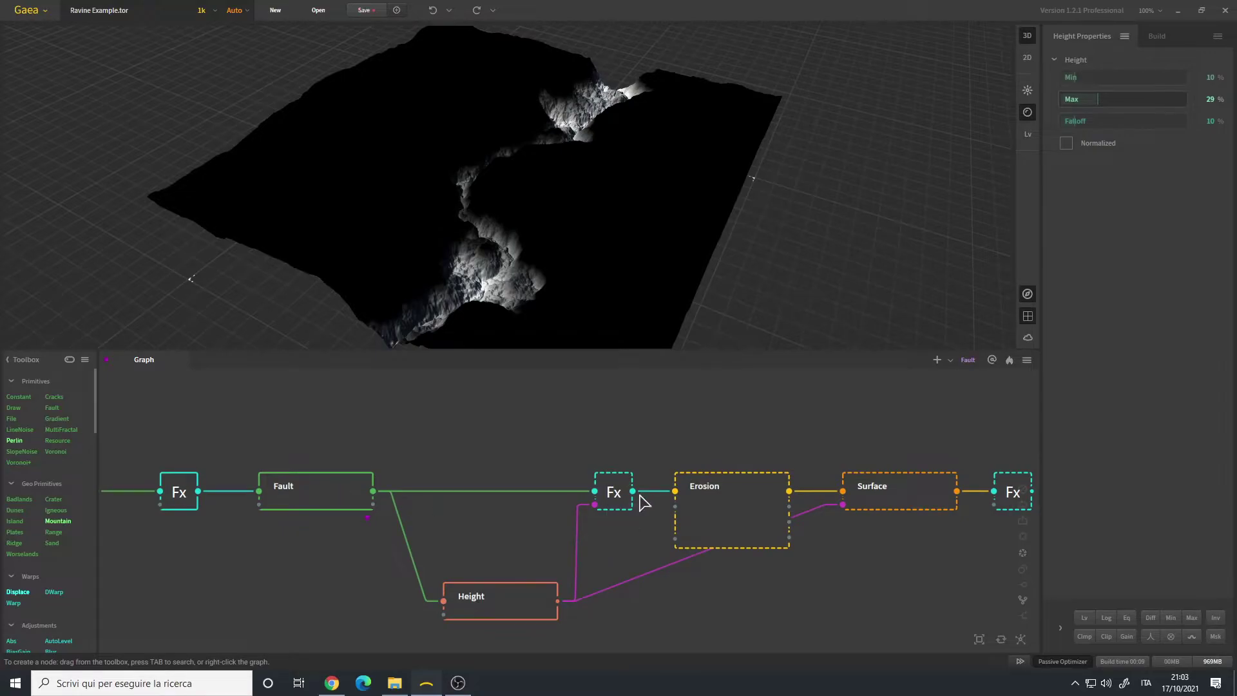
pyautogui.click(613, 489)
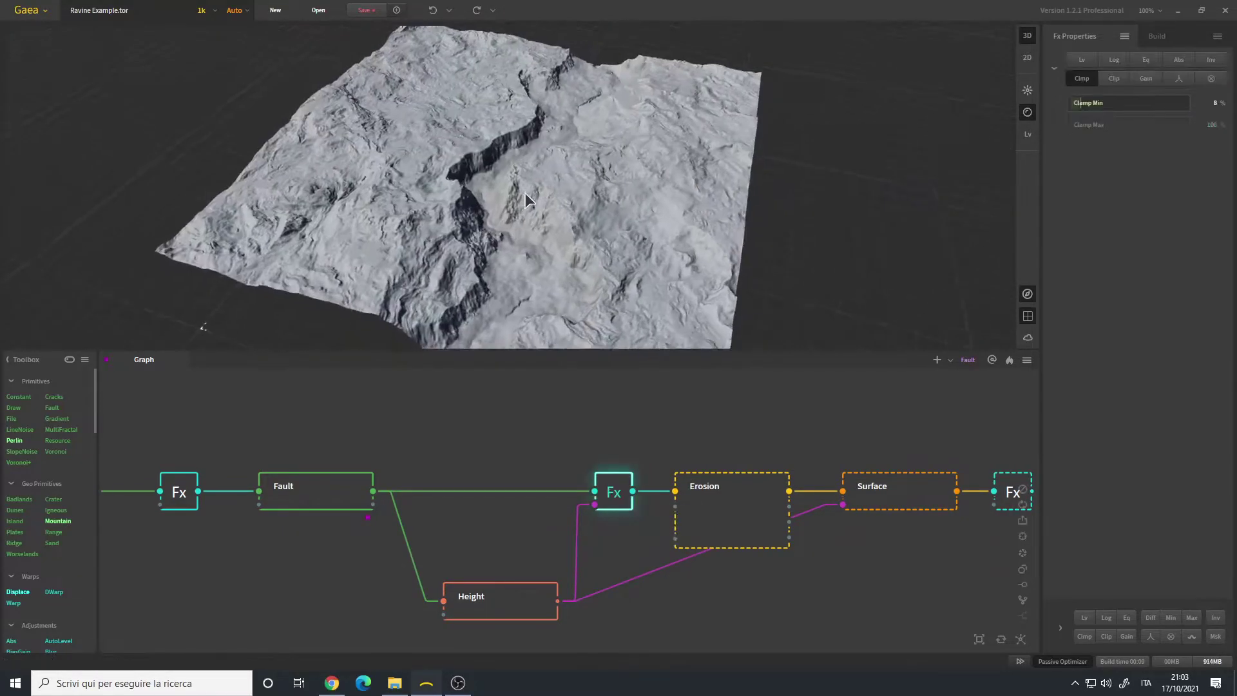
pyautogui.moveTo(524, 193); pyautogui.dragTo(494, 183)
pyautogui.scroll(3, 521, 186)
pyautogui.scroll(-2, 466, 201)
pyautogui.scroll(-5, 520, 168)
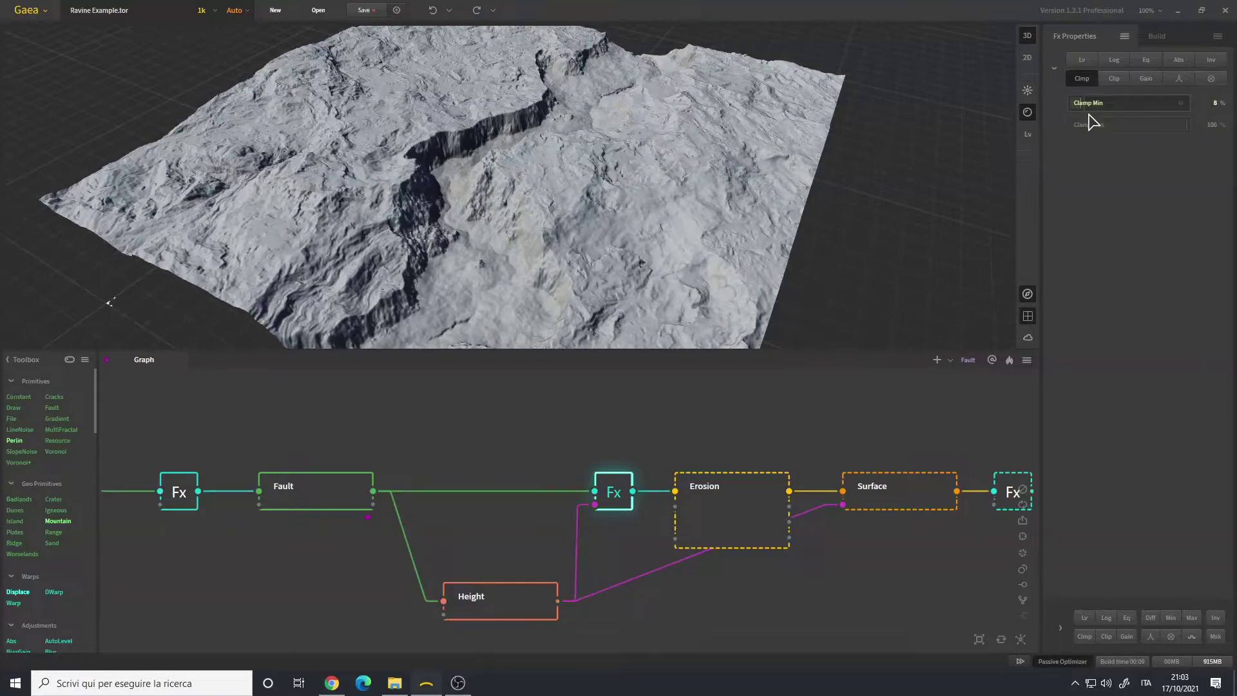
pyautogui.moveTo(412, 261); pyautogui.dragTo(459, 226)
pyautogui.moveTo(611, 227); pyautogui.dragTo(459, 288)
pyautogui.moveTo(606, 178); pyautogui.dragTo(505, 122)
pyautogui.moveTo(468, 188); pyautogui.dragTo(467, 185)
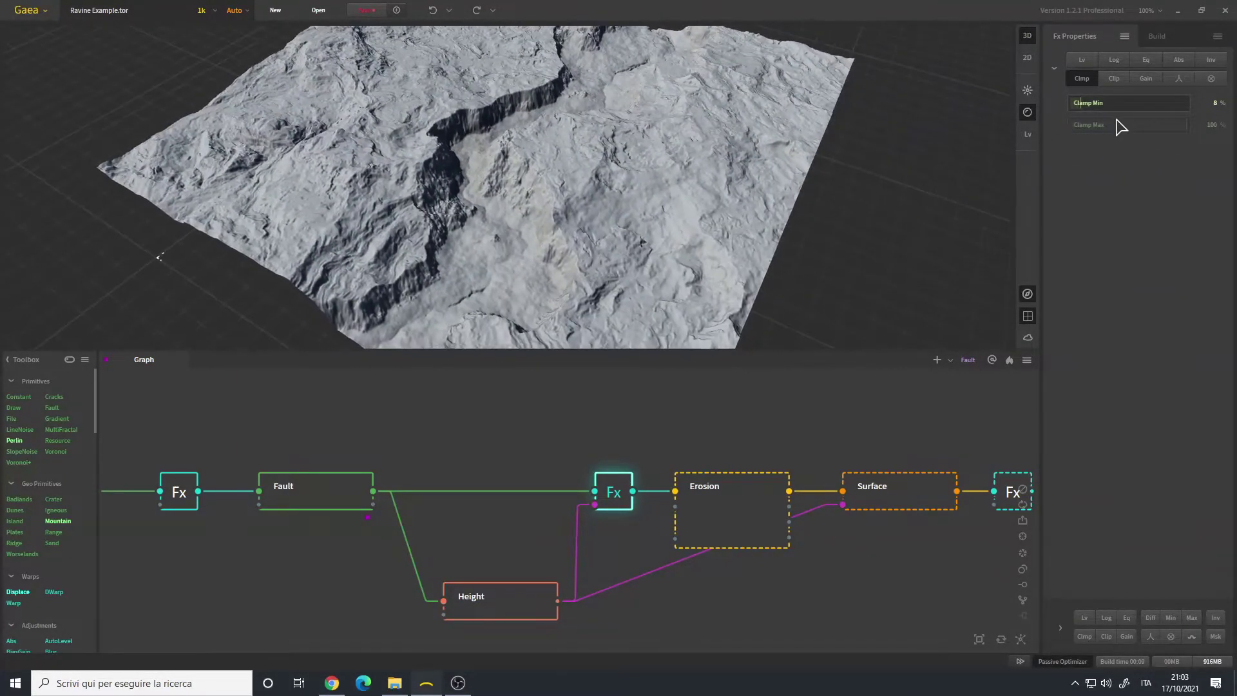
# - Try a Clamp Min of 10% on the masked Fx node, restore it to 8% and inspect the terrain
pyautogui.moveTo(1106, 110); pyautogui.dragTo(1160, 108)
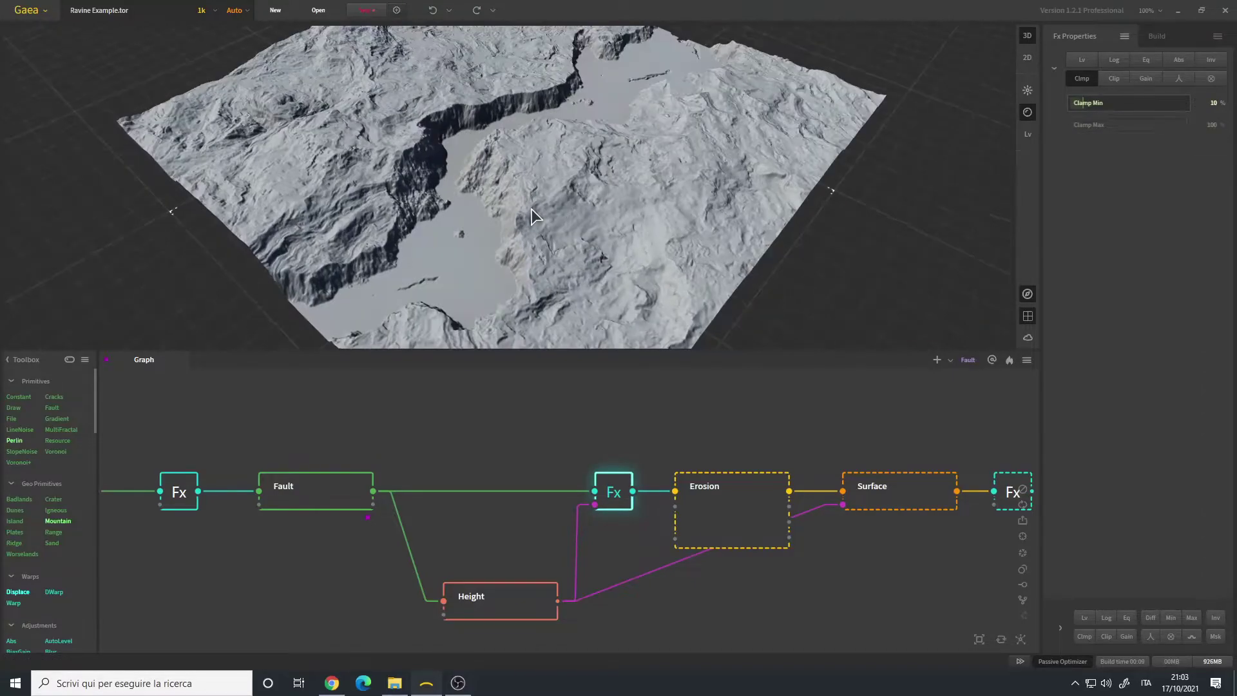
pyautogui.moveTo(524, 212)
pyautogui.mouseDown()
pyautogui.moveTo(536, 181)
pyautogui.moveTo(529, 206)
pyautogui.mouseUp()
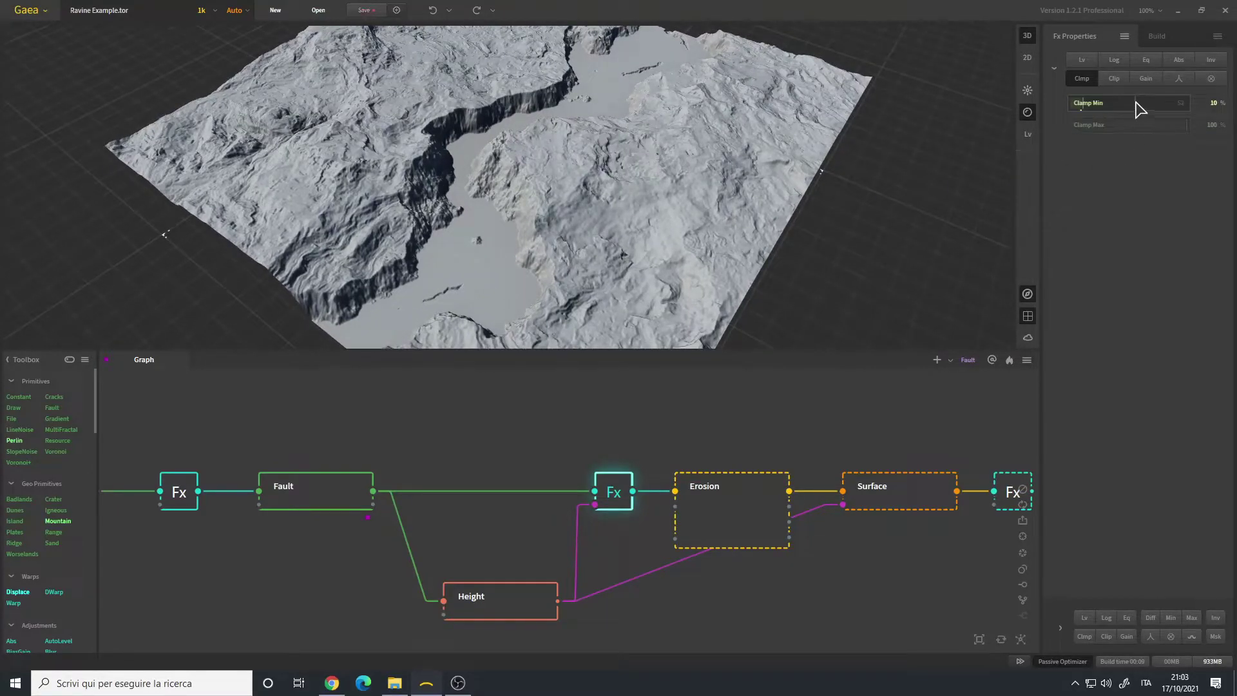
pyautogui.click(1133, 103)
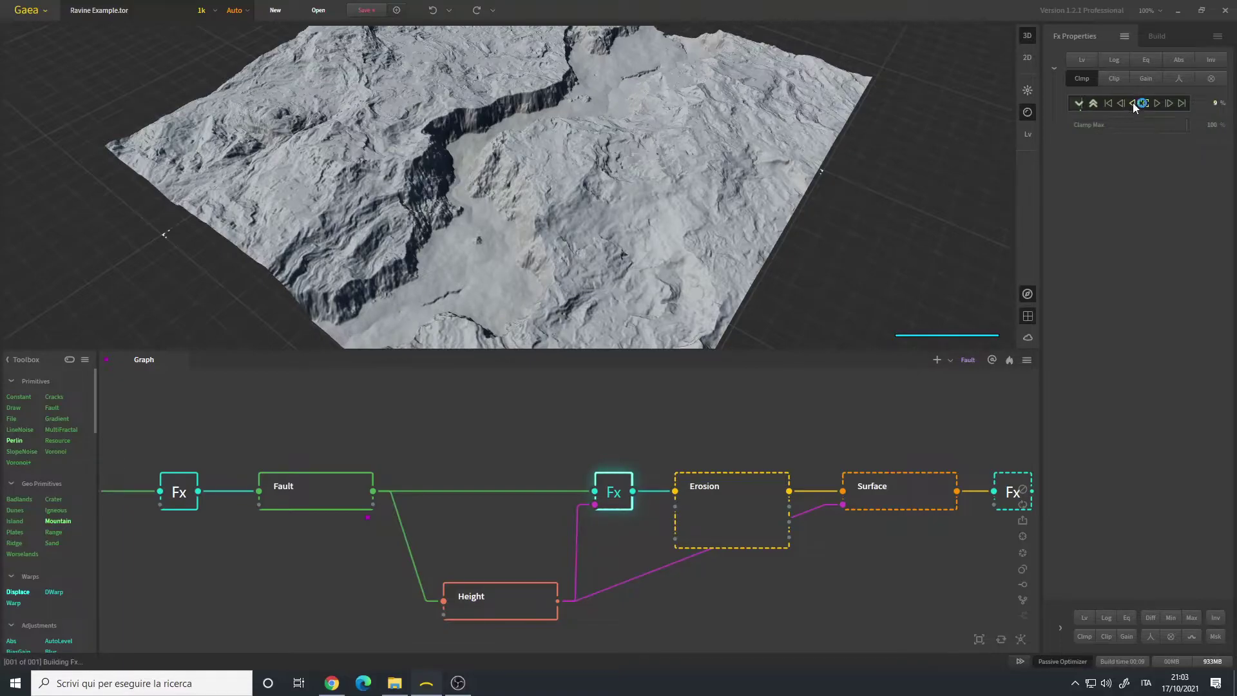
pyautogui.click(1133, 103)
pyautogui.moveTo(413, 233); pyautogui.dragTo(438, 205)
# - Preview the Erosion node and look through its erosion presets
pyautogui.moveTo(652, 500); pyautogui.dragTo(514, 510)
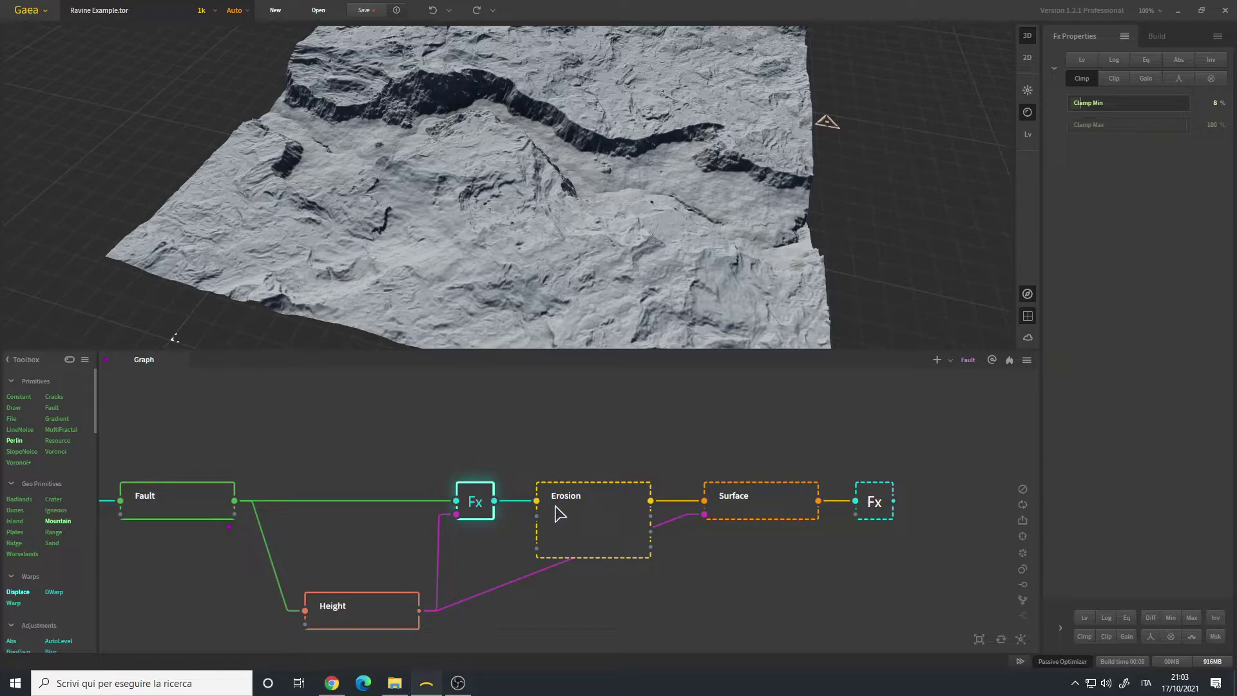
pyautogui.click(576, 505)
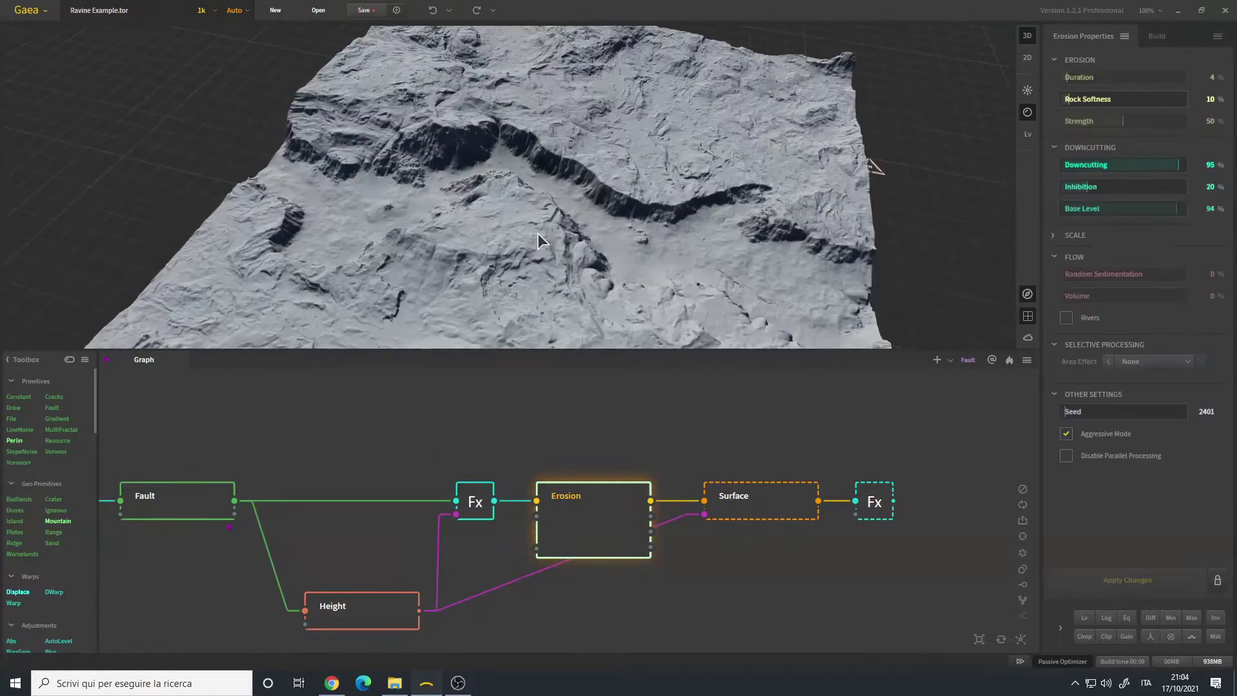
pyautogui.moveTo(538, 234)
pyautogui.mouseDown()
pyautogui.moveTo(586, 225)
pyautogui.moveTo(535, 228)
pyautogui.mouseUp()
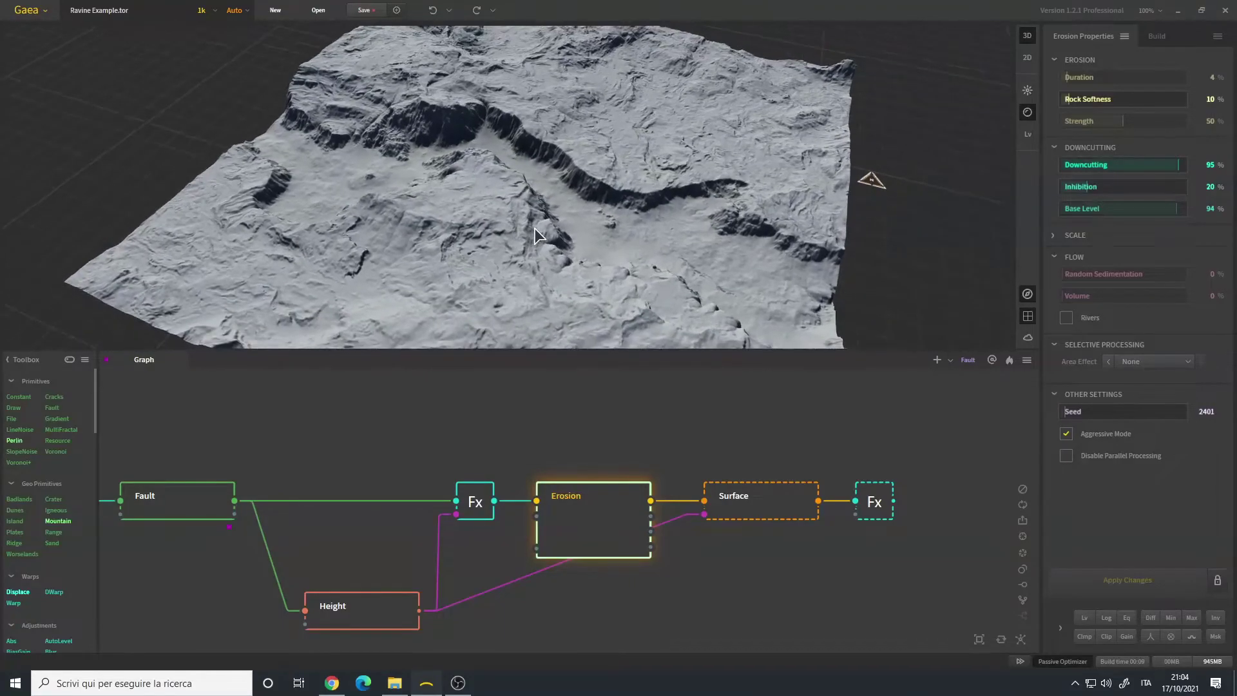
pyautogui.click(1125, 37)
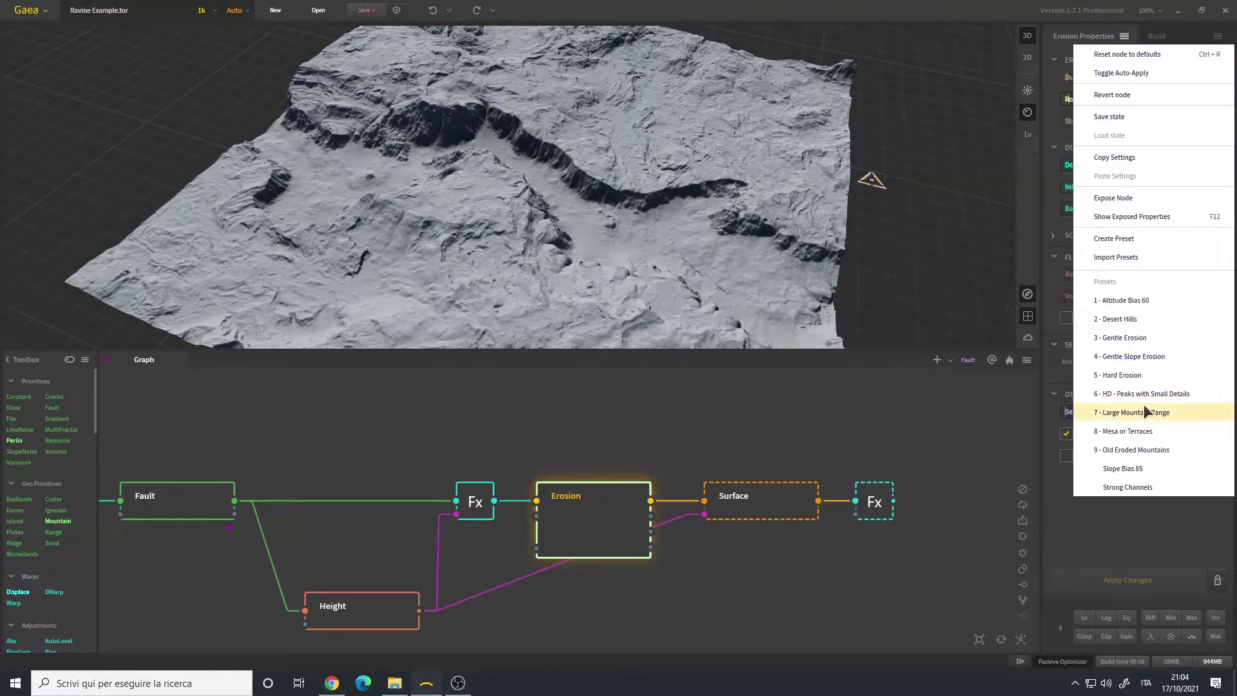
pyautogui.click(1142, 374)
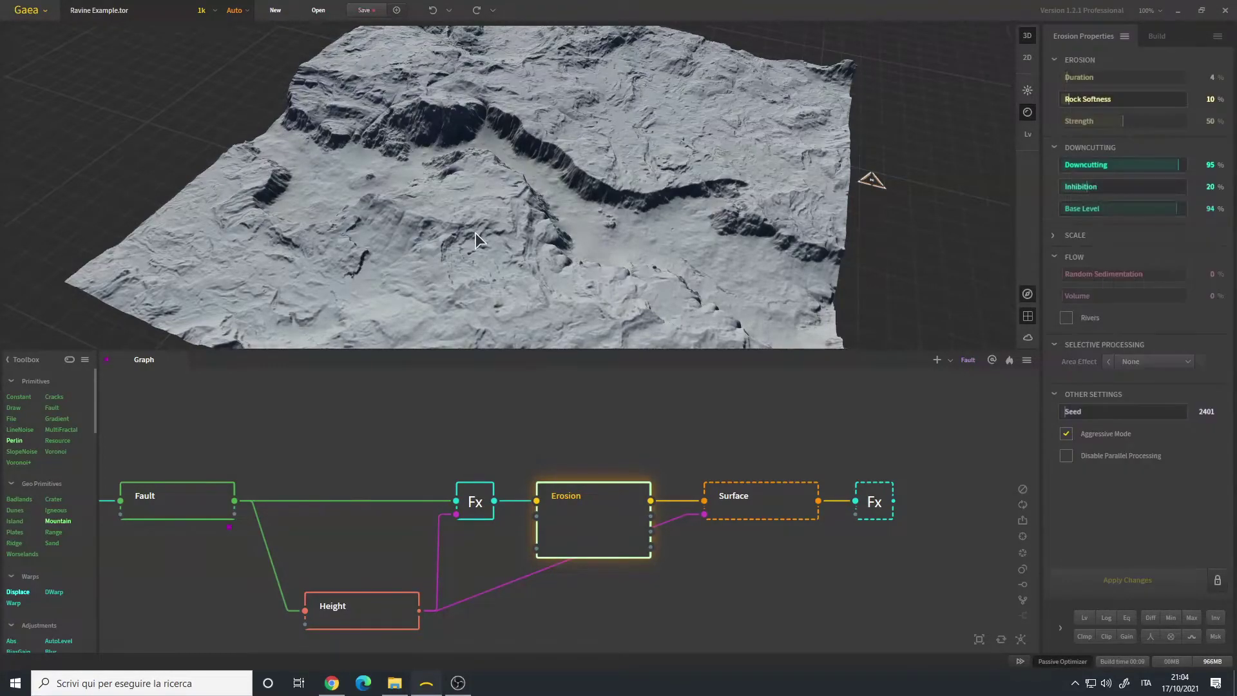
pyautogui.moveTo(606, 207)
pyautogui.mouseDown()
pyautogui.moveTo(669, 211)
pyautogui.moveTo(611, 206)
pyautogui.mouseUp()
# - Follow the Height node's mask connections to Erosion and Surface and inspect the eroded ravine up close
pyautogui.moveTo(672, 548); pyautogui.dragTo(565, 552)
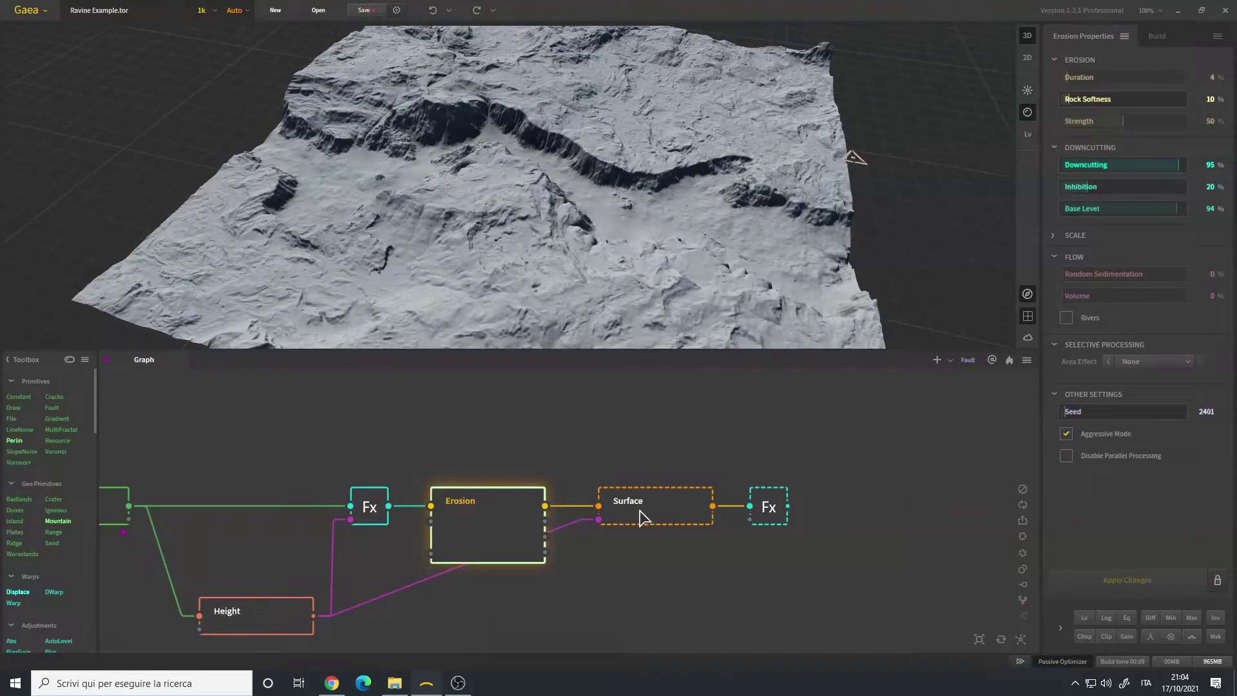
pyautogui.moveTo(583, 555); pyautogui.dragTo(624, 499, button='middle')
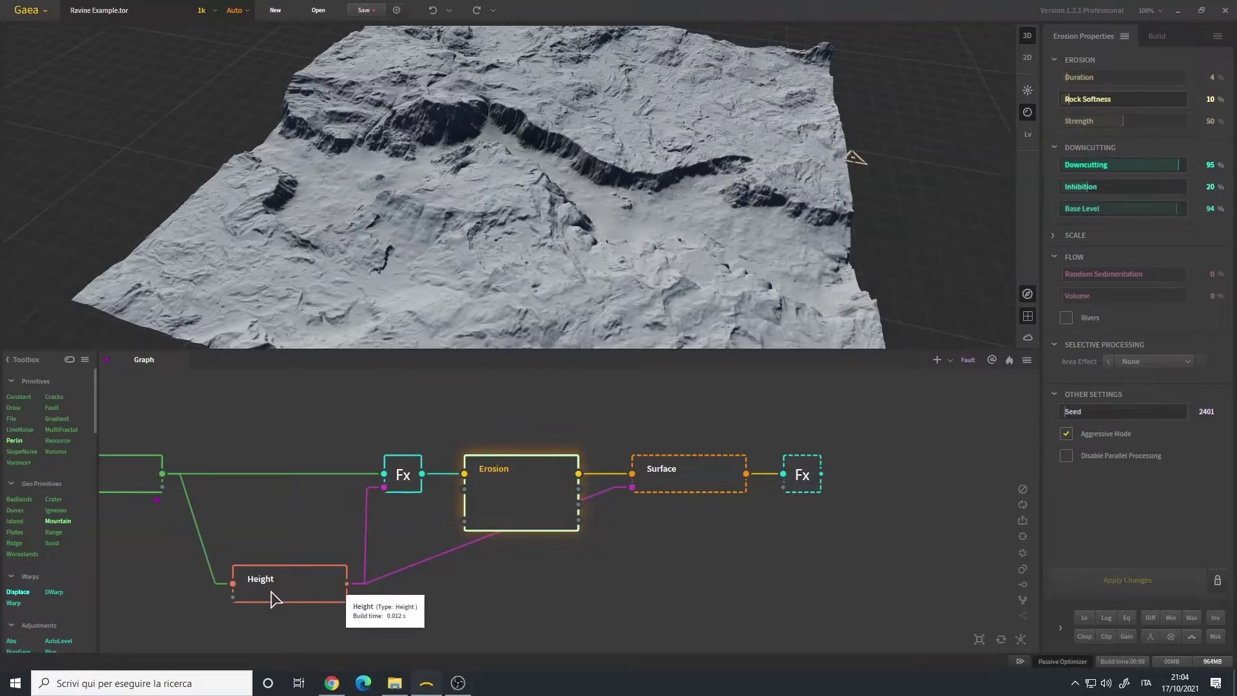
pyautogui.moveTo(597, 219); pyautogui.dragTo(326, 252)
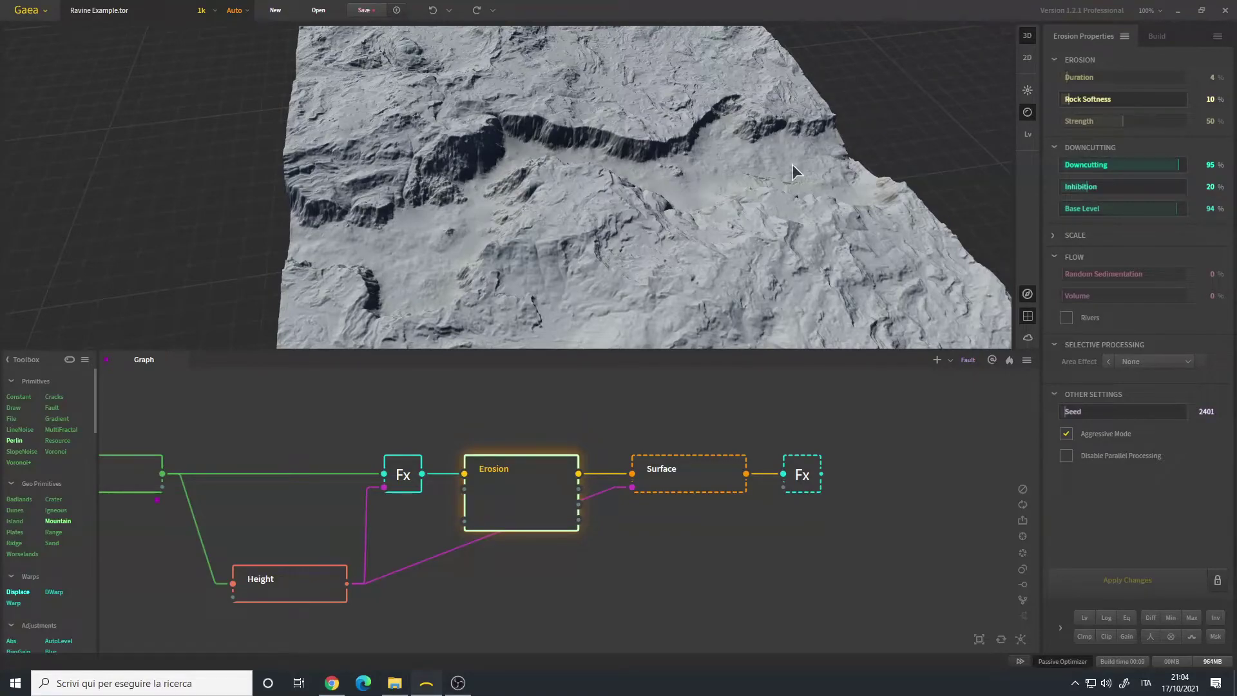
pyautogui.moveTo(782, 168); pyautogui.dragTo(555, 204)
pyautogui.scroll(3, 629, 199)
pyautogui.click(521, 495)
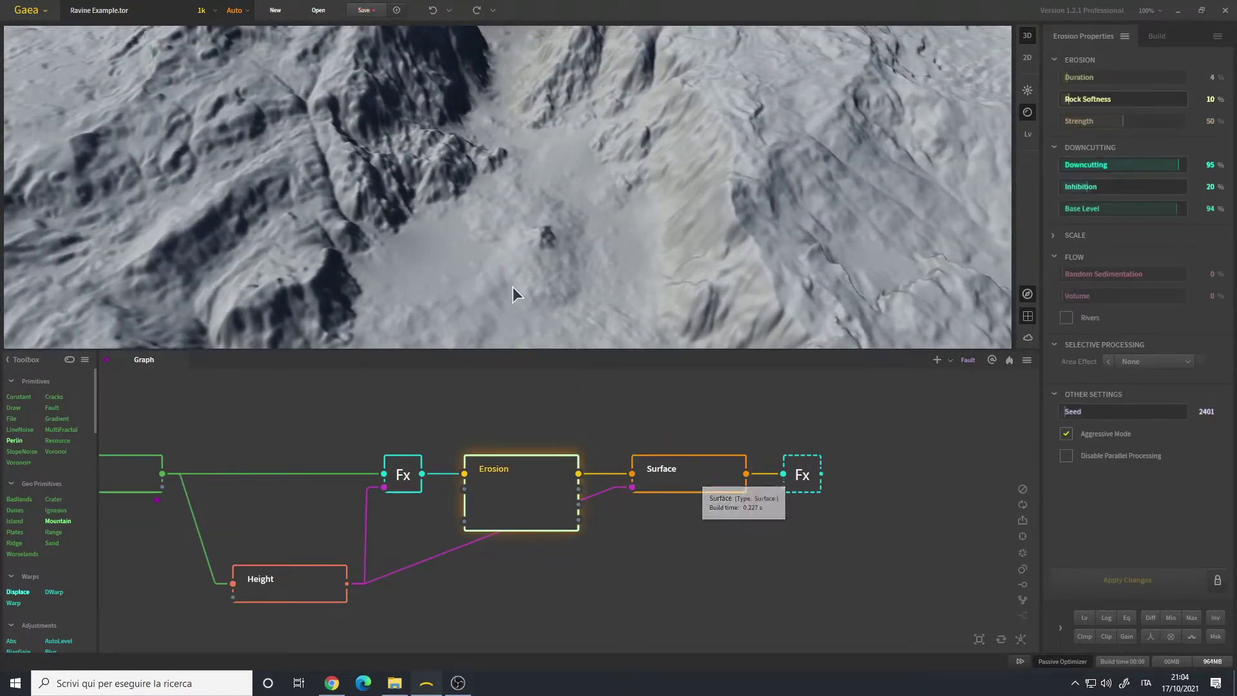
# - Preview the Surface node and the final Fx node, checking the latter's Drop to Floor setting
pyautogui.click(684, 485)
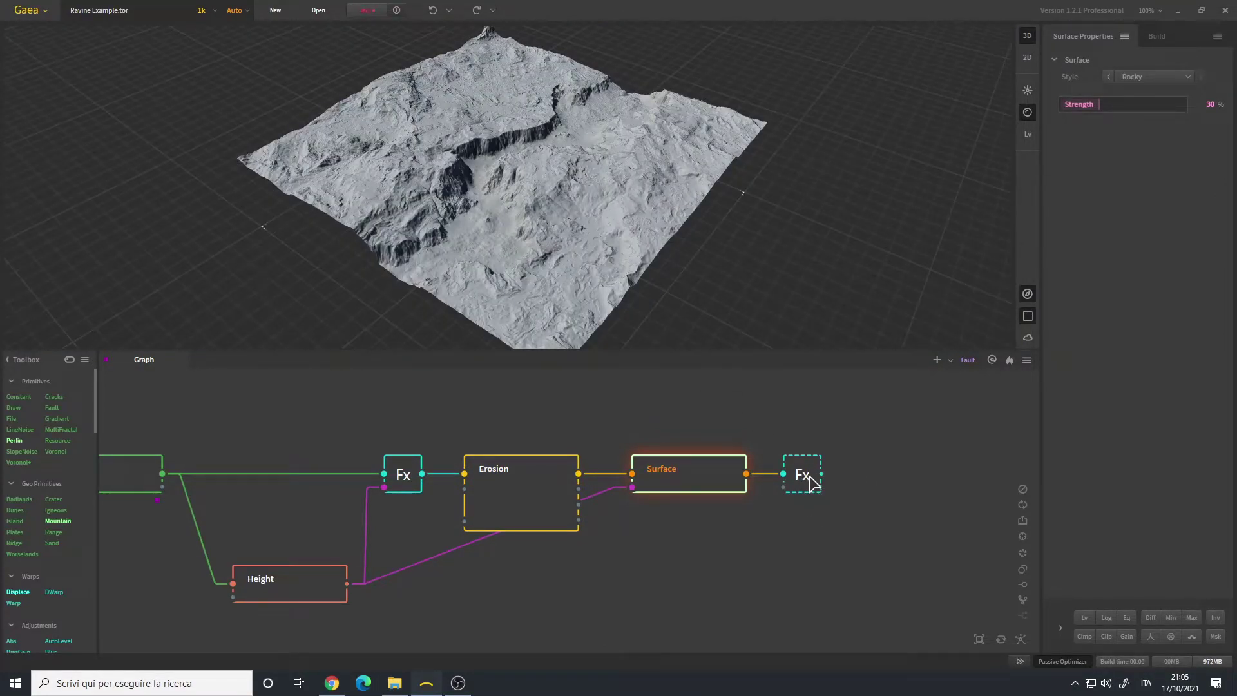
pyautogui.click(802, 477)
pyautogui.moveTo(558, 191)
pyautogui.mouseDown()
pyautogui.moveTo(557, 168)
pyautogui.moveTo(571, 184)
pyautogui.moveTo(556, 207)
pyautogui.mouseUp()
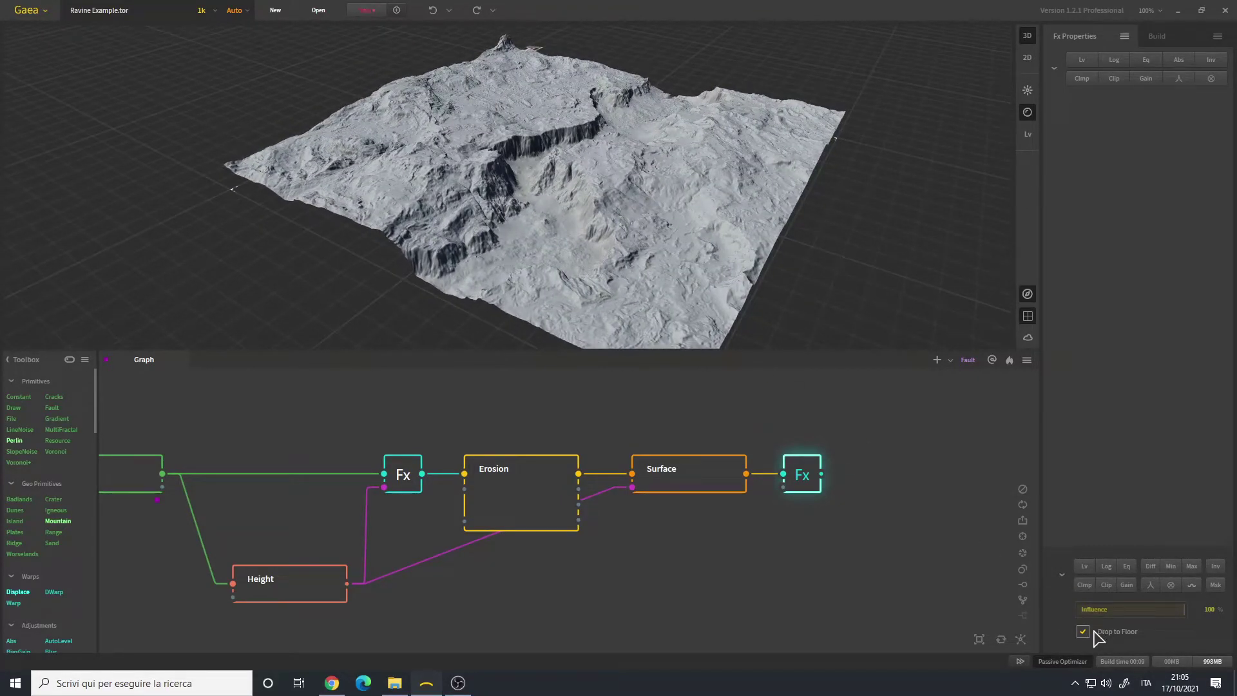
pyautogui.moveTo(601, 254); pyautogui.dragTo(567, 218)
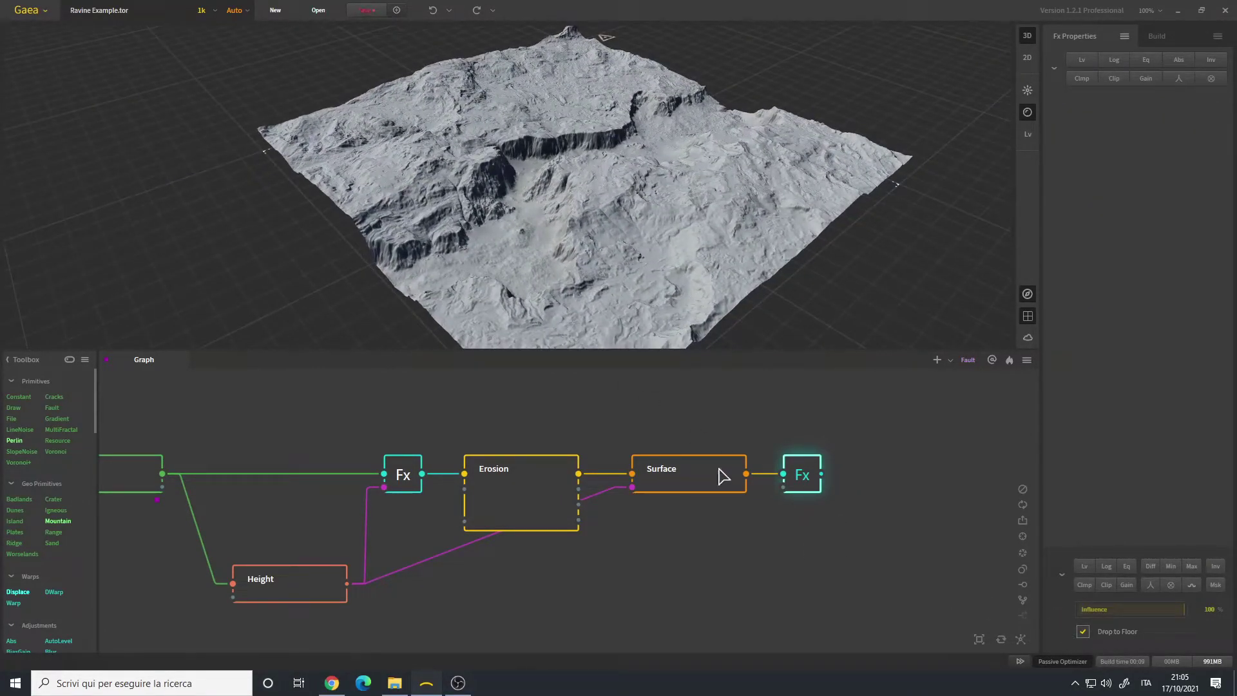
# - Examine the final Fx node's properties and its ravine terrain from different angles
pyautogui.moveTo(609, 414); pyautogui.dragTo(719, 426)
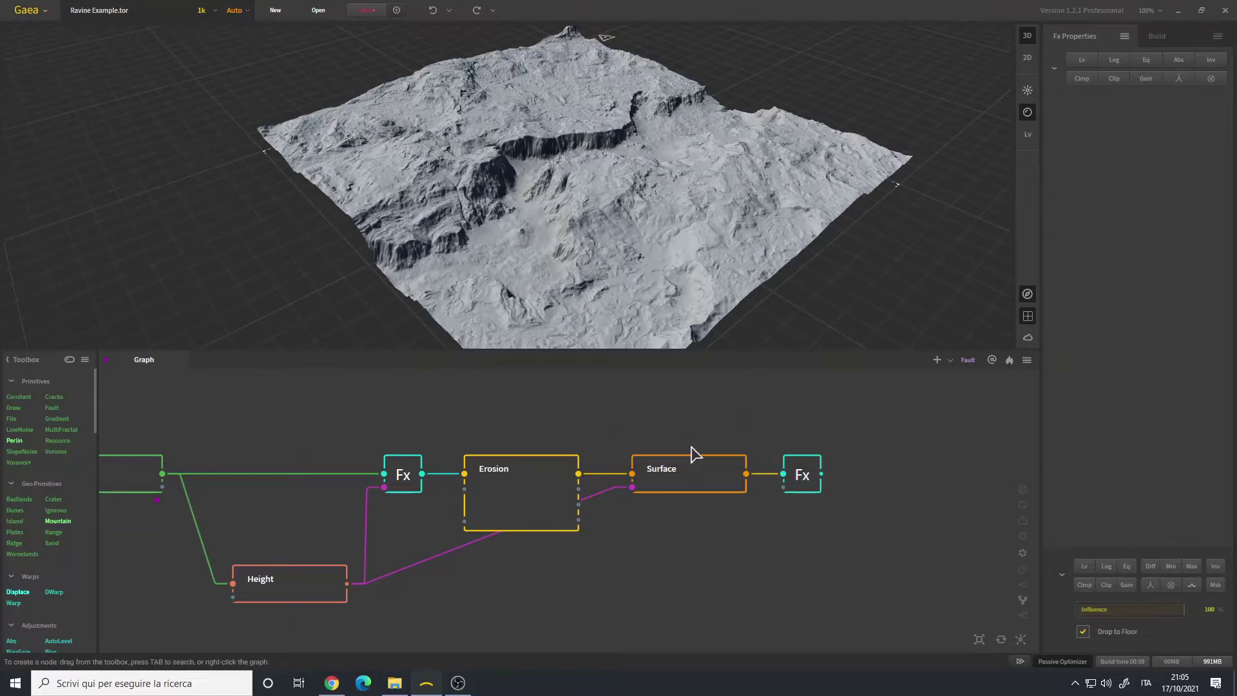
pyautogui.moveTo(638, 180); pyautogui.dragTo(665, 180)
pyautogui.click(814, 489)
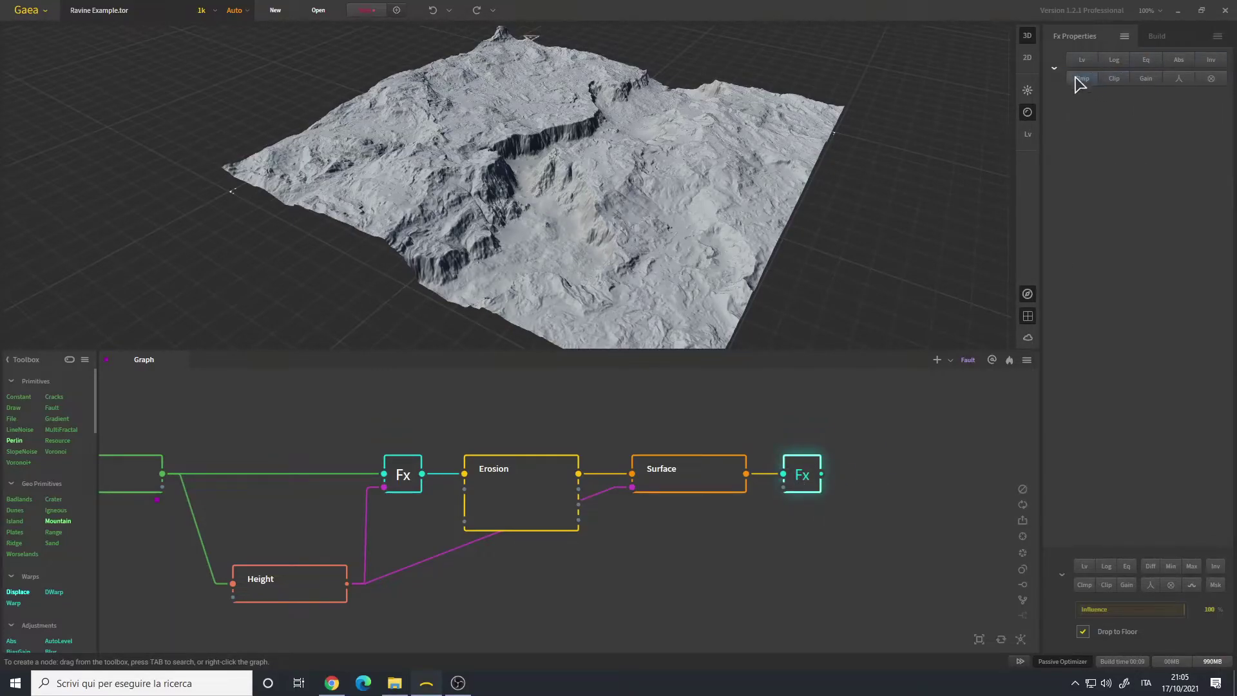
pyautogui.moveTo(605, 232); pyautogui.dragTo(417, 227)
pyautogui.moveTo(630, 177); pyautogui.dragTo(542, 277)
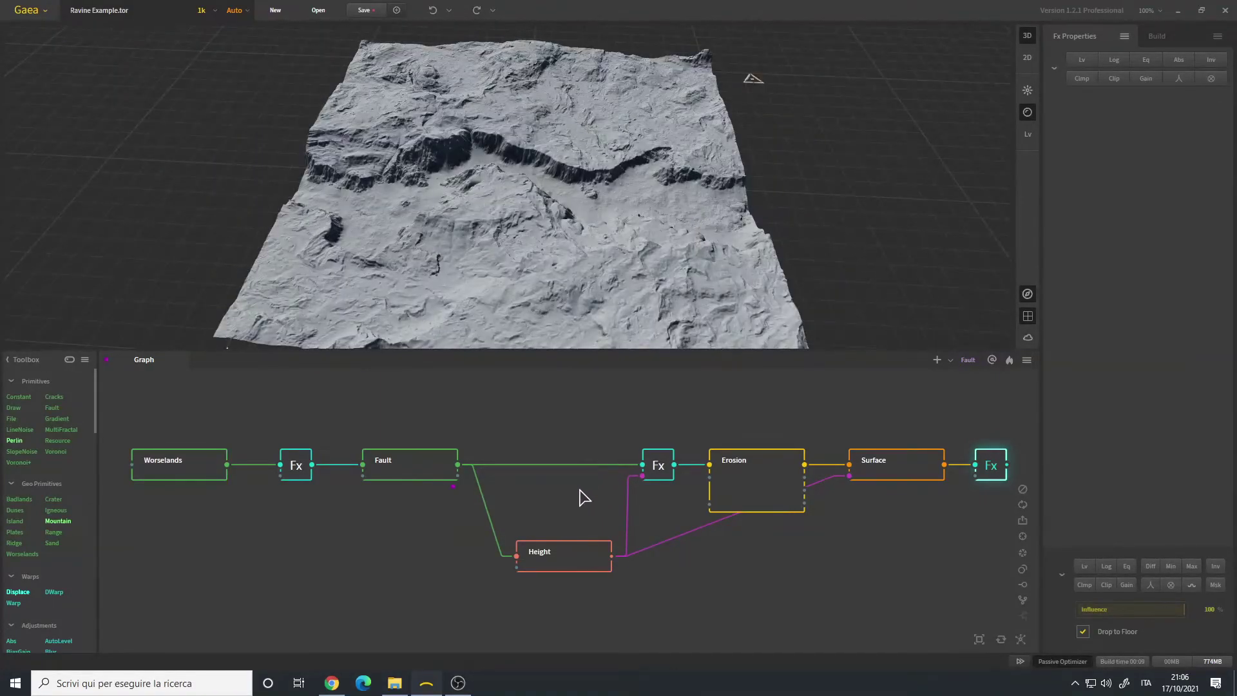
# - Review the full node chain from Worselands to the final Fx and inspect the finished ravine from a lower angle
pyautogui.scroll(-3, 583, 498)
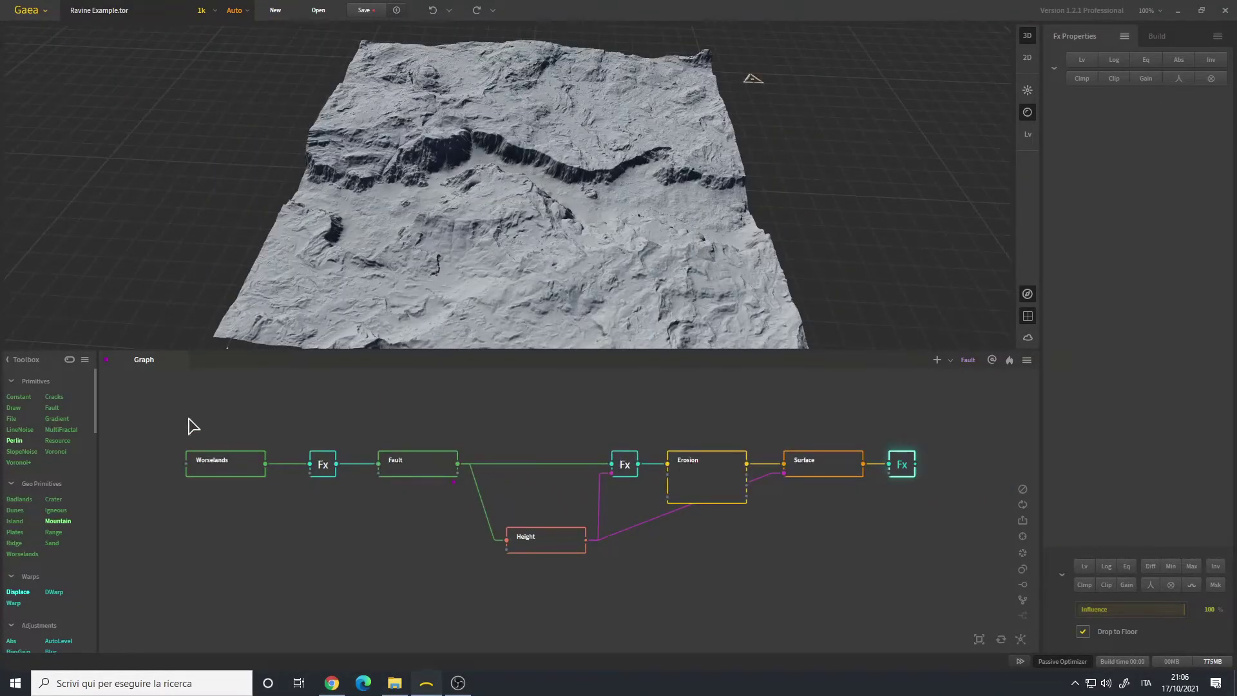
pyautogui.moveTo(185, 417); pyautogui.dragTo(748, 415)
pyautogui.moveTo(188, 412); pyautogui.dragTo(822, 409)
pyautogui.moveTo(902, 531); pyautogui.dragTo(680, 551, button='middle')
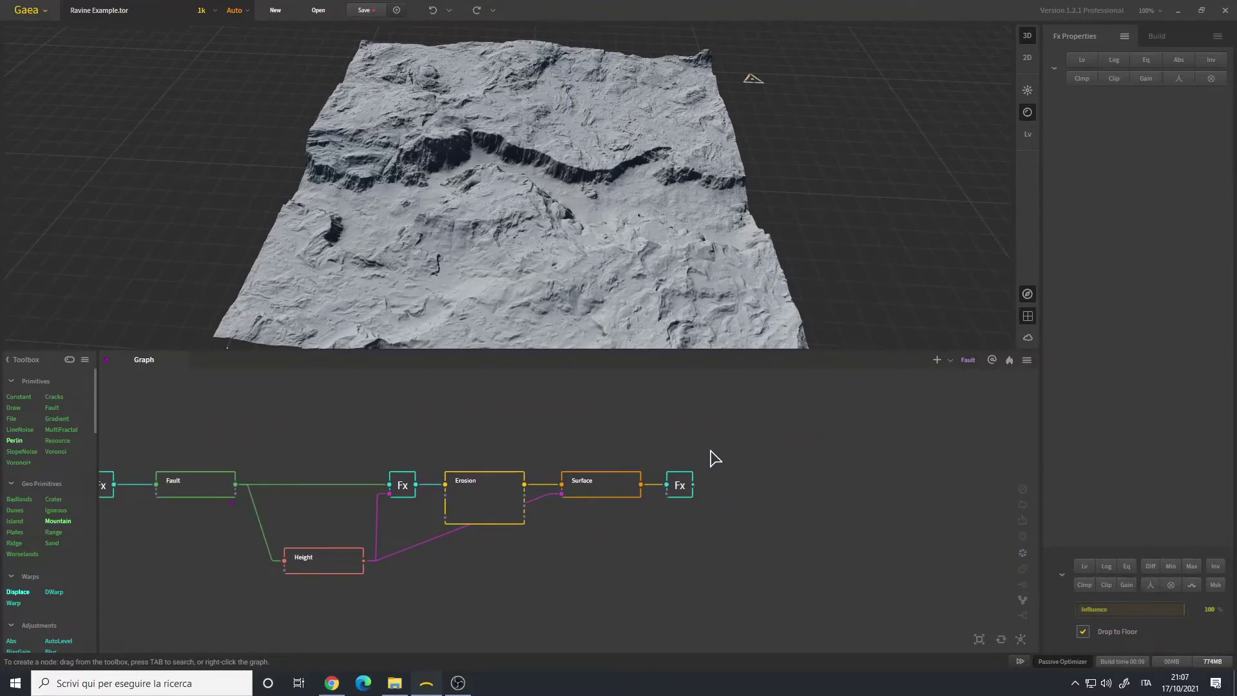
pyautogui.moveTo(602, 303); pyautogui.dragTo(409, 200)
pyautogui.moveTo(555, 234); pyautogui.dragTo(478, 183)
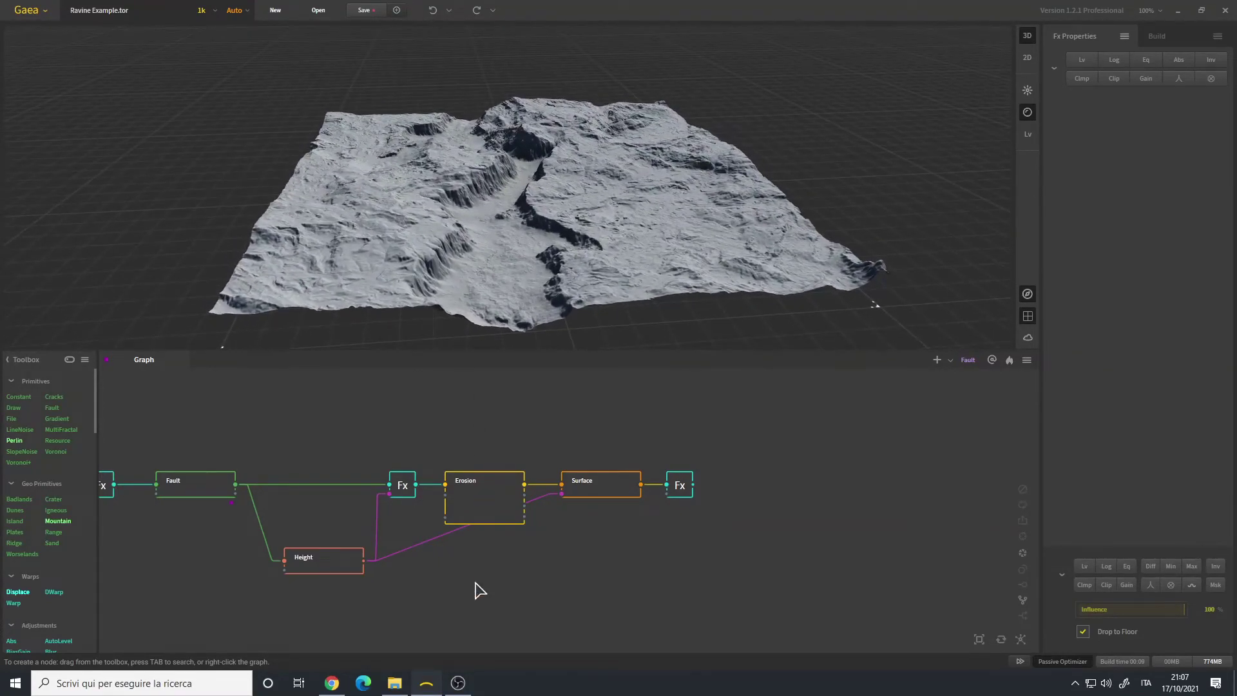